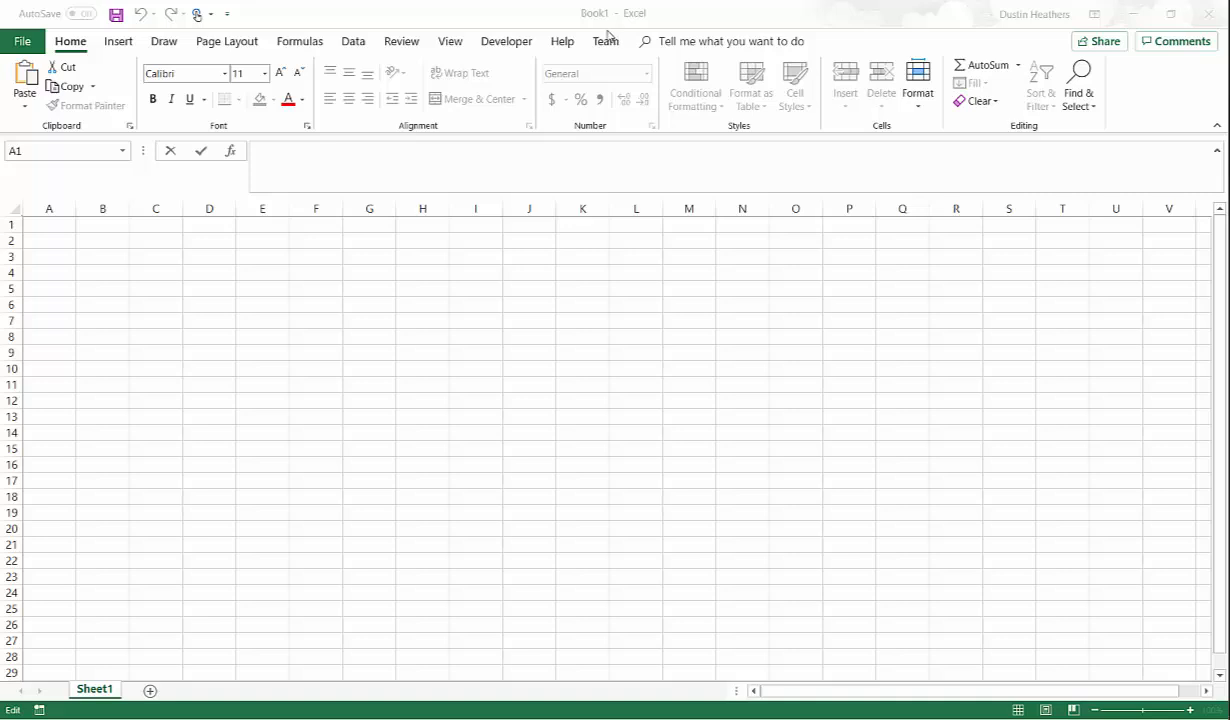
- Start a new Team Foundation work item list in the blank workbook
{"action": "left_click", "coordinate": [583, 15]}
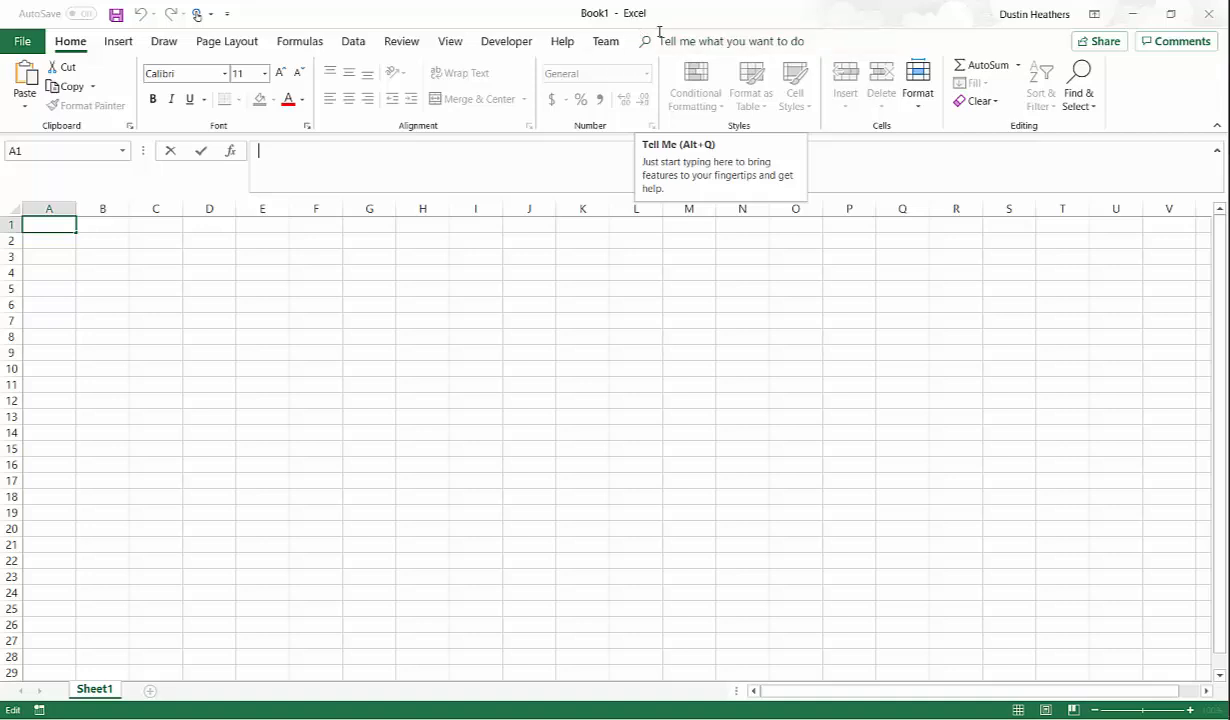
{"action": "left_click", "coordinate": [603, 45]}
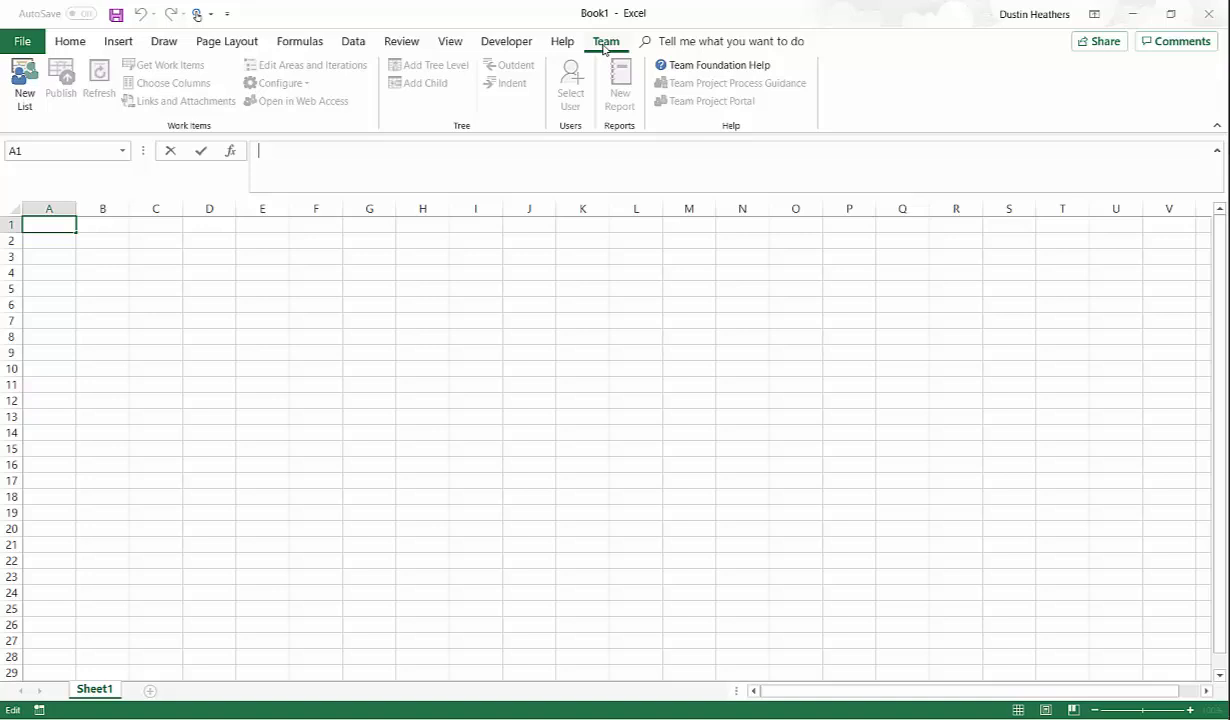
{"action": "left_click", "coordinate": [24, 92]}
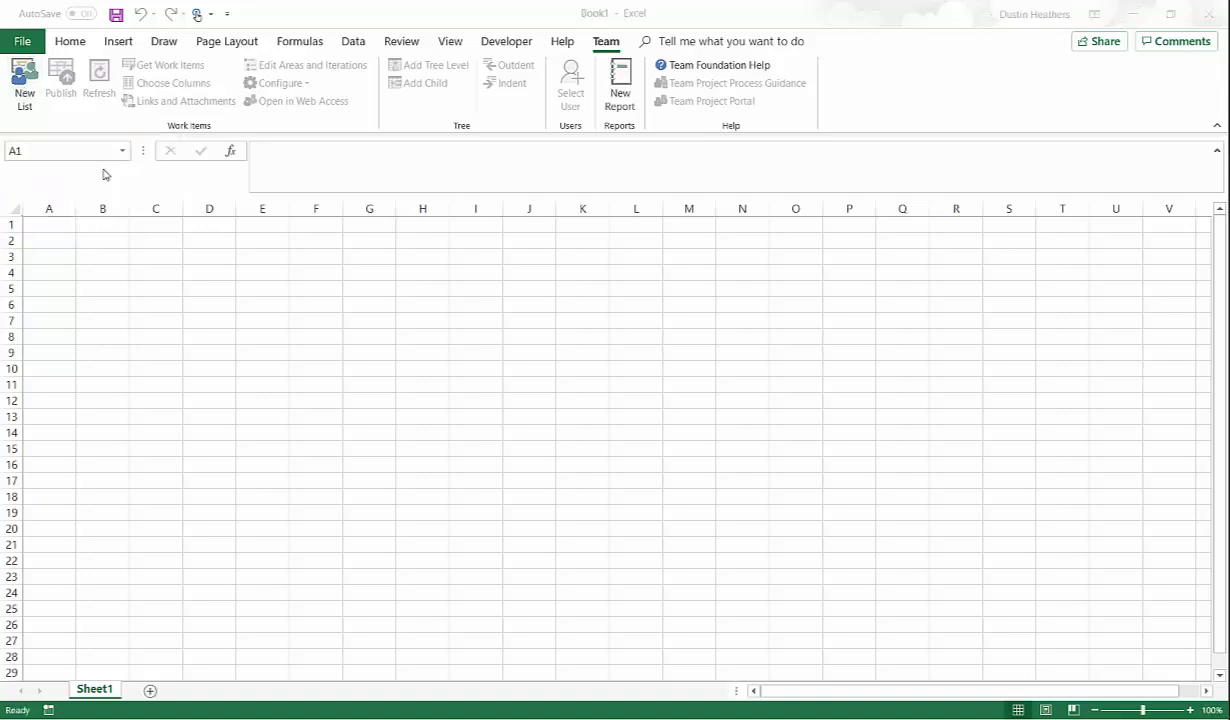
{"action": "left_click", "coordinate": [29, 76]}
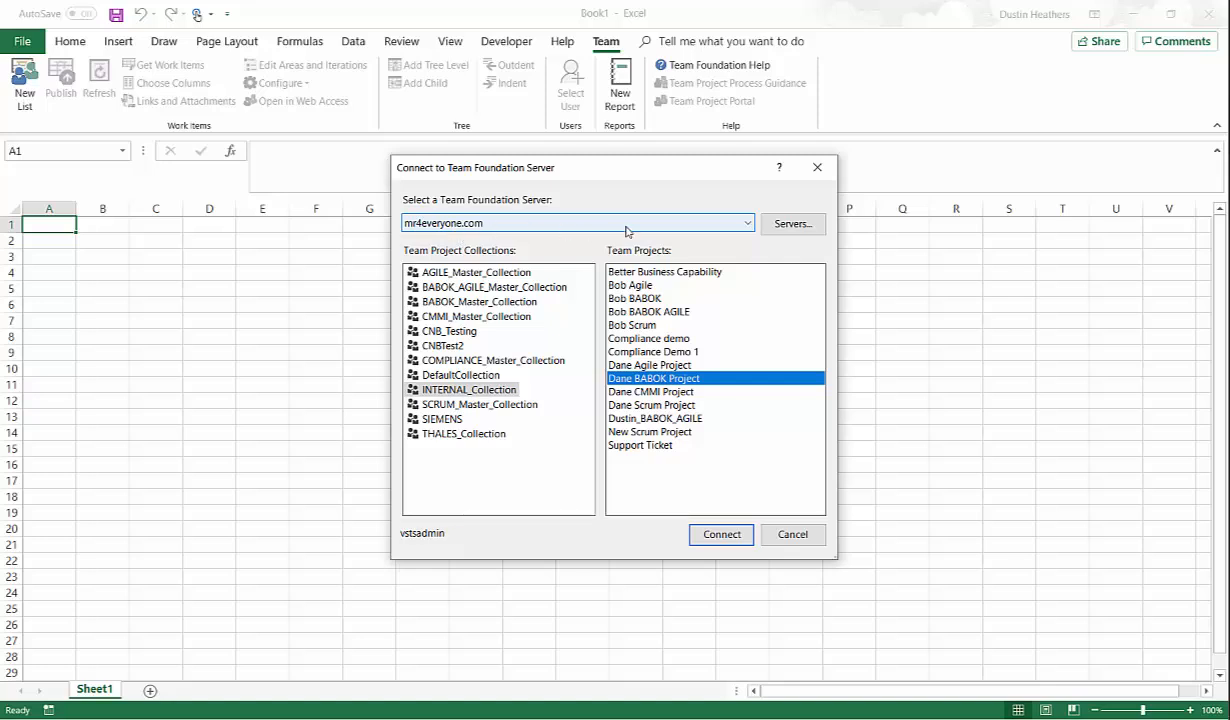
- Review the Team Foundation Server list and the connection form for adding a server
{"action": "left_click", "coordinate": [763, 228]}
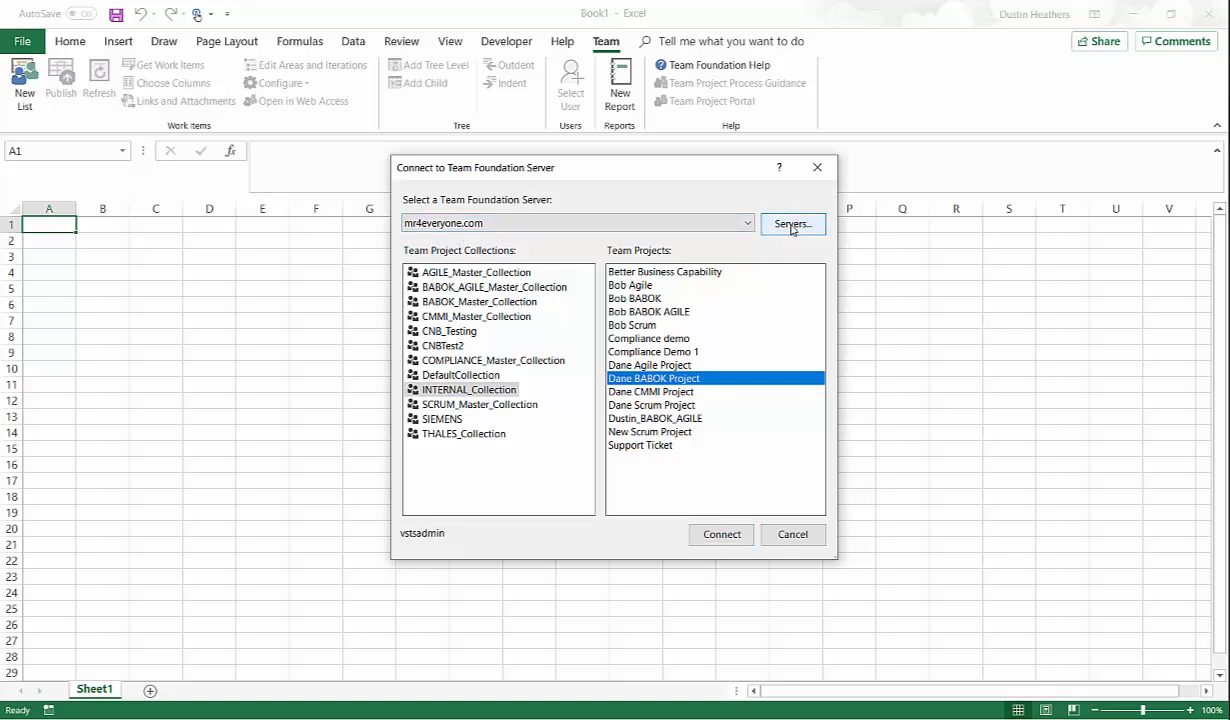
{"action": "left_click", "coordinate": [813, 243]}
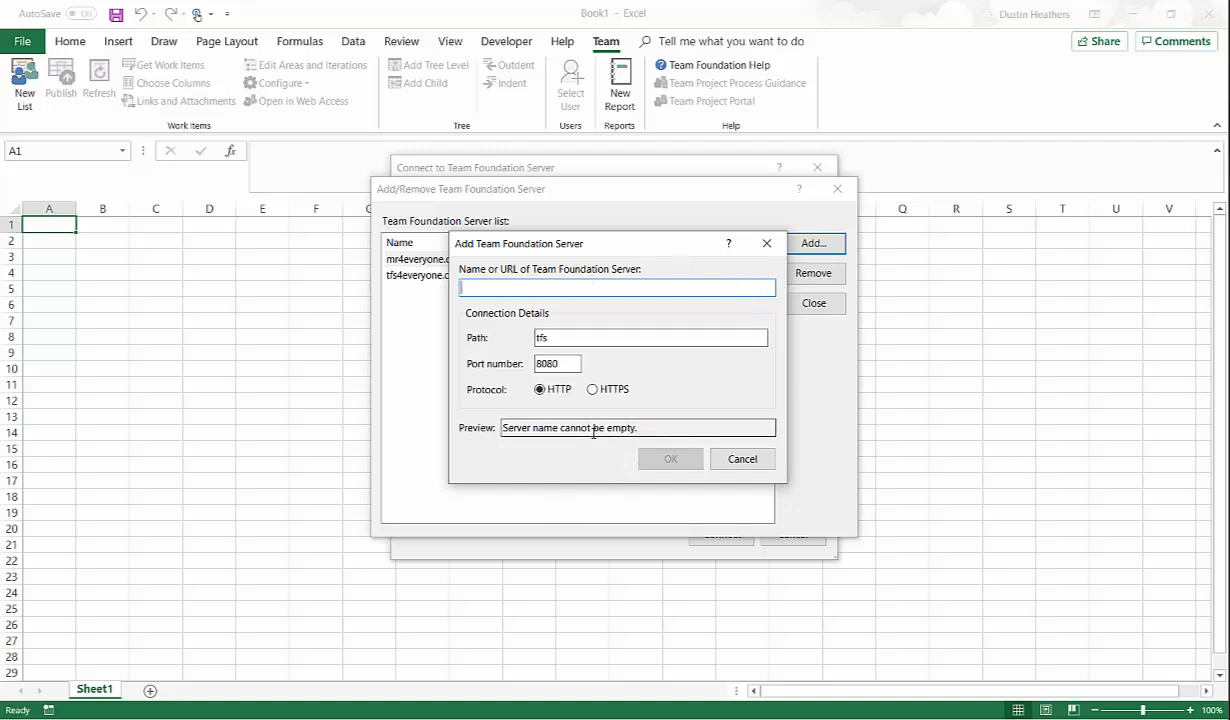
{"action": "key", "text": "Escape"}
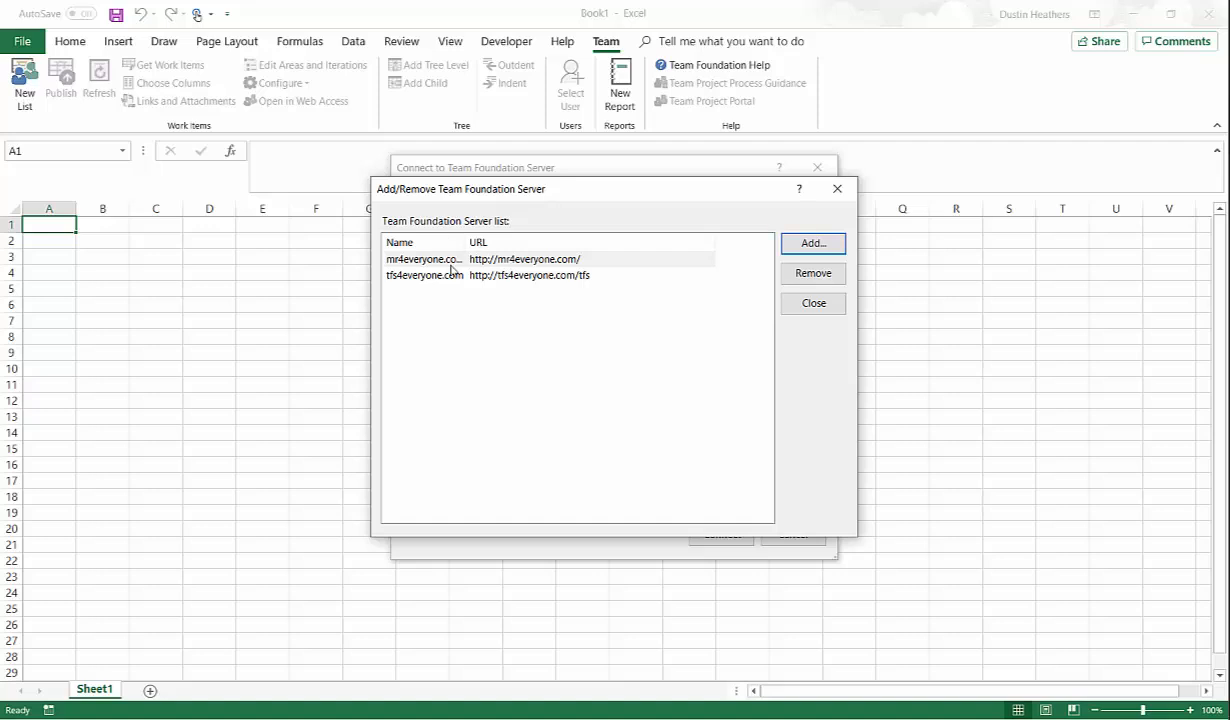
{"action": "left_click", "coordinate": [833, 190]}
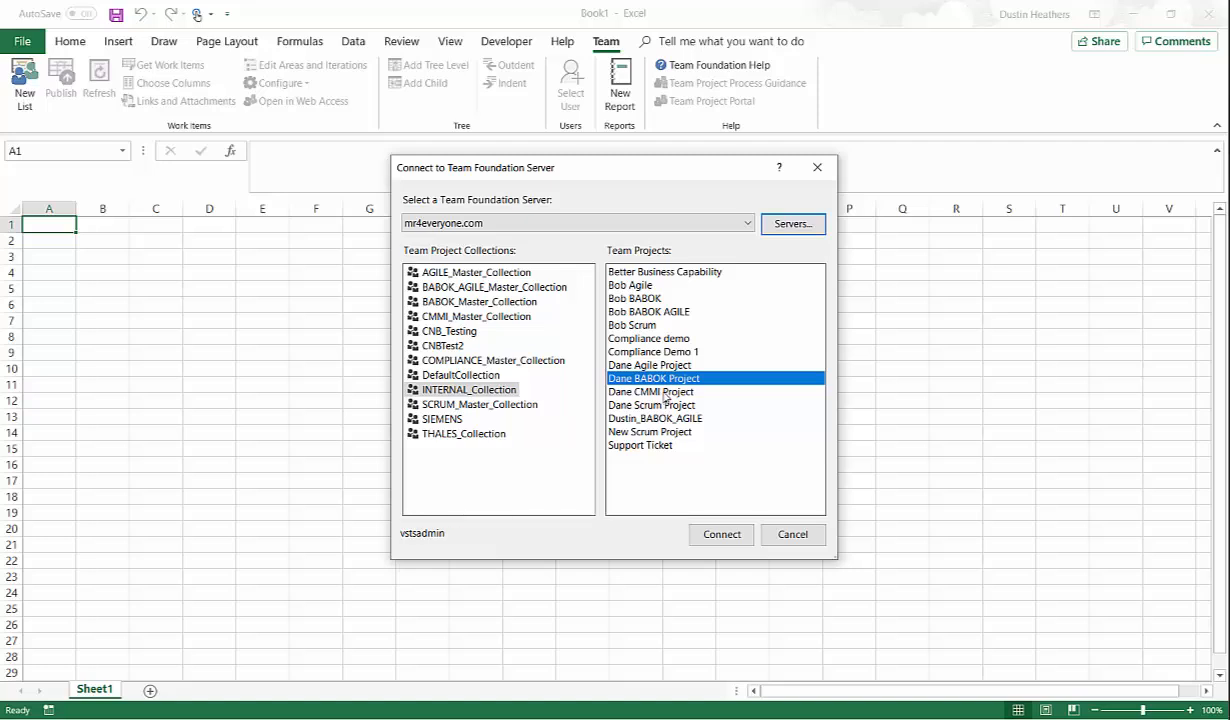
- Connect to New Scrum Project in INTERNAL_Collection and create an input list for entering individual work items
{"action": "left_click", "coordinate": [648, 432]}
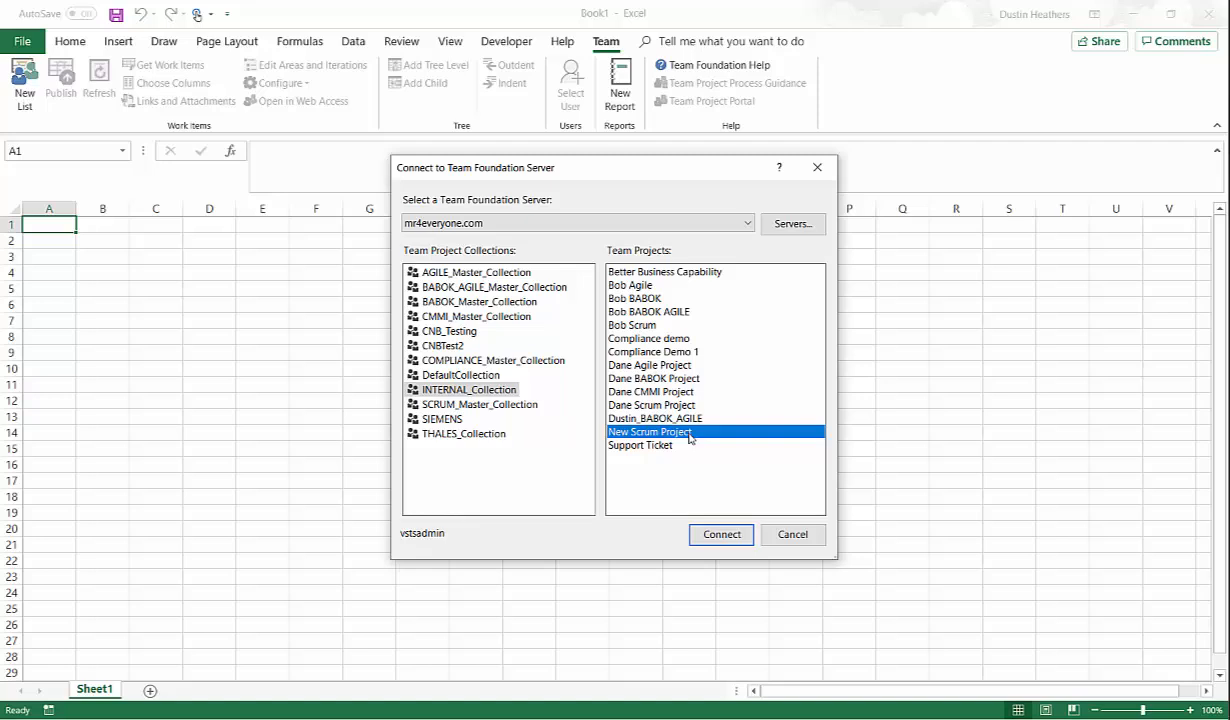
{"action": "left_click", "coordinate": [720, 533]}
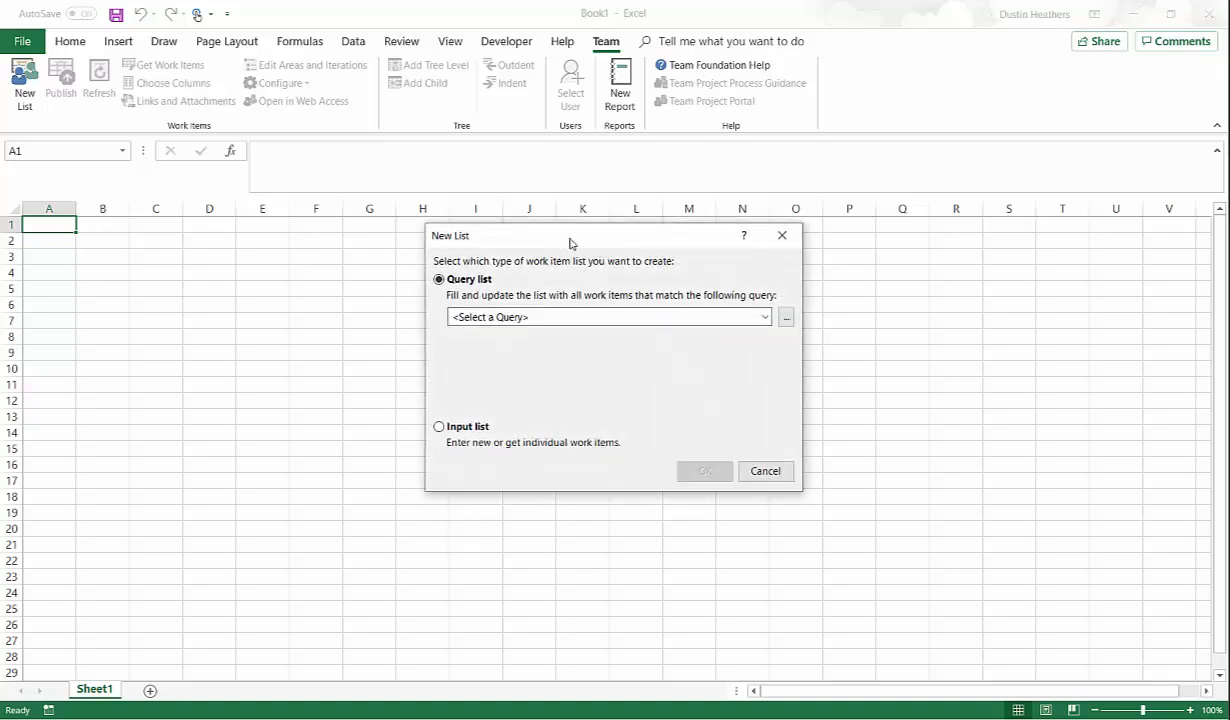
{"action": "left_click_drag", "start_coordinate": [546, 234], "coordinate": [528, 221]}
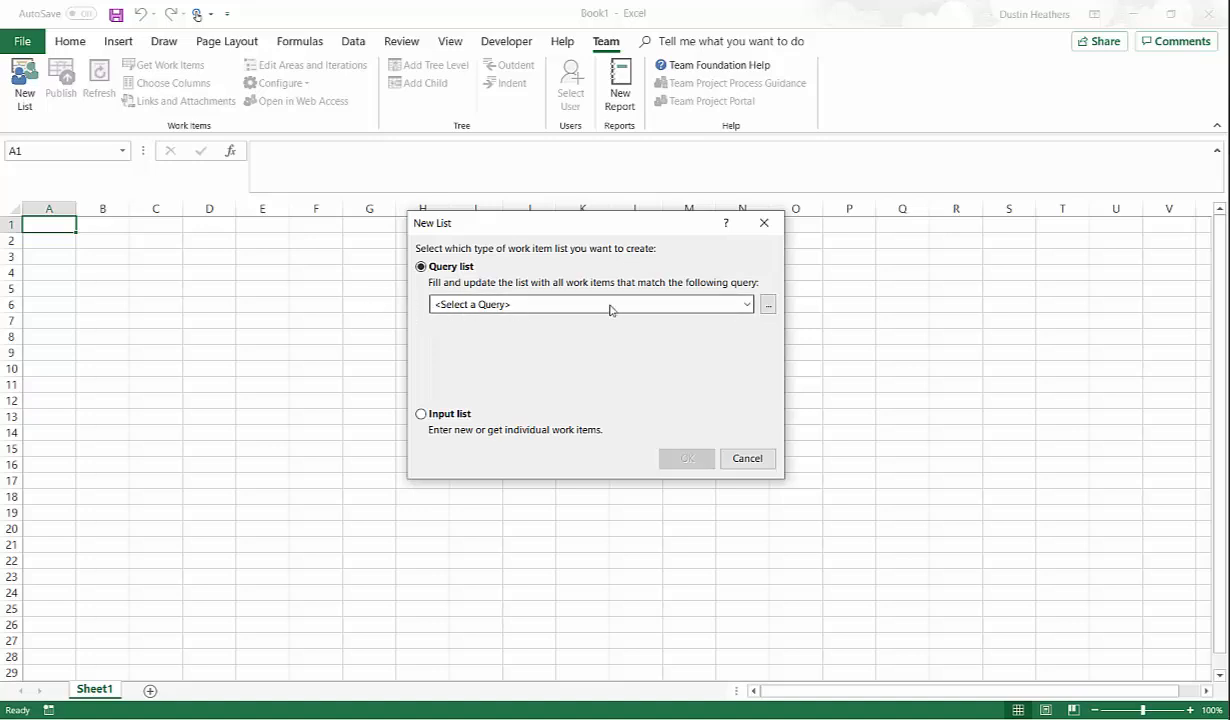
{"action": "left_click", "coordinate": [746, 304]}
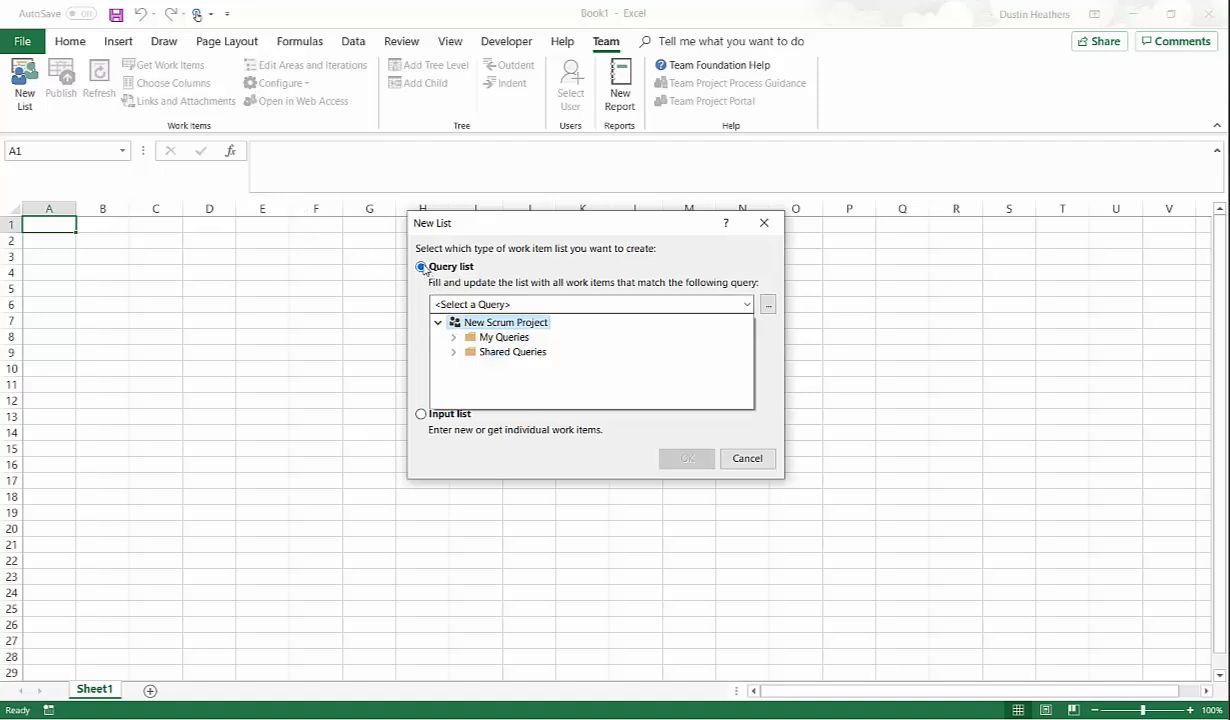
{"action": "left_click", "coordinate": [421, 415]}
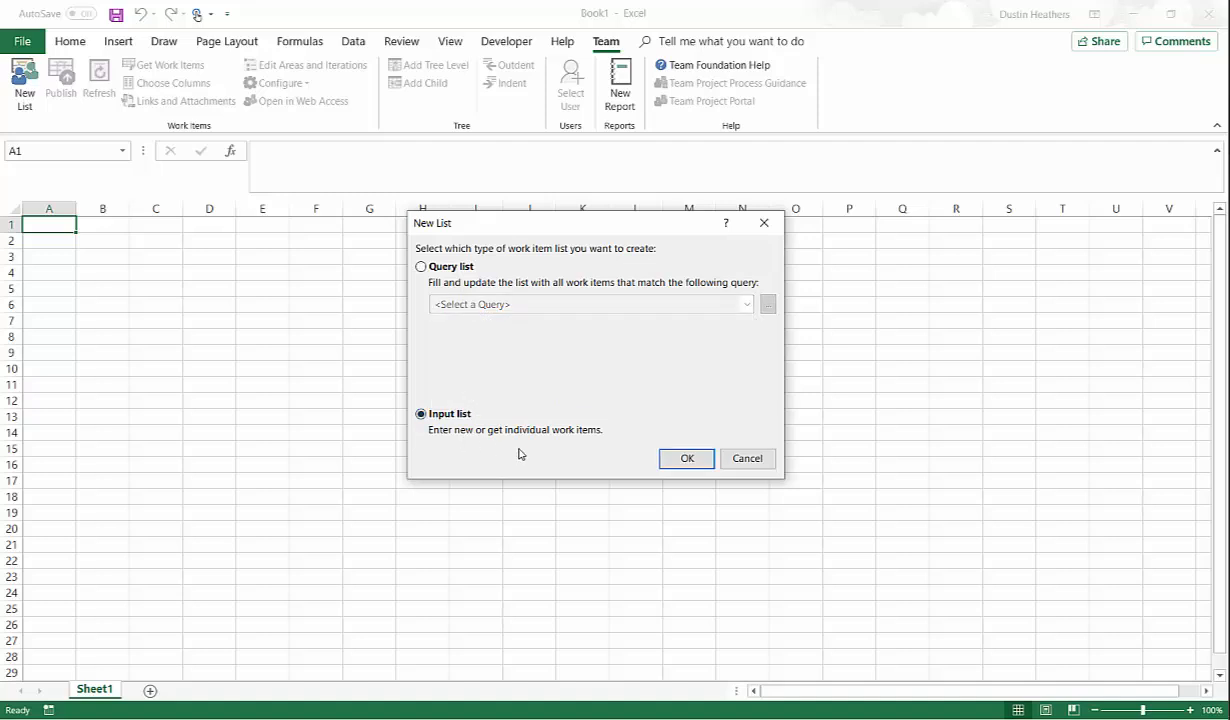
{"action": "left_click", "coordinate": [683, 455]}
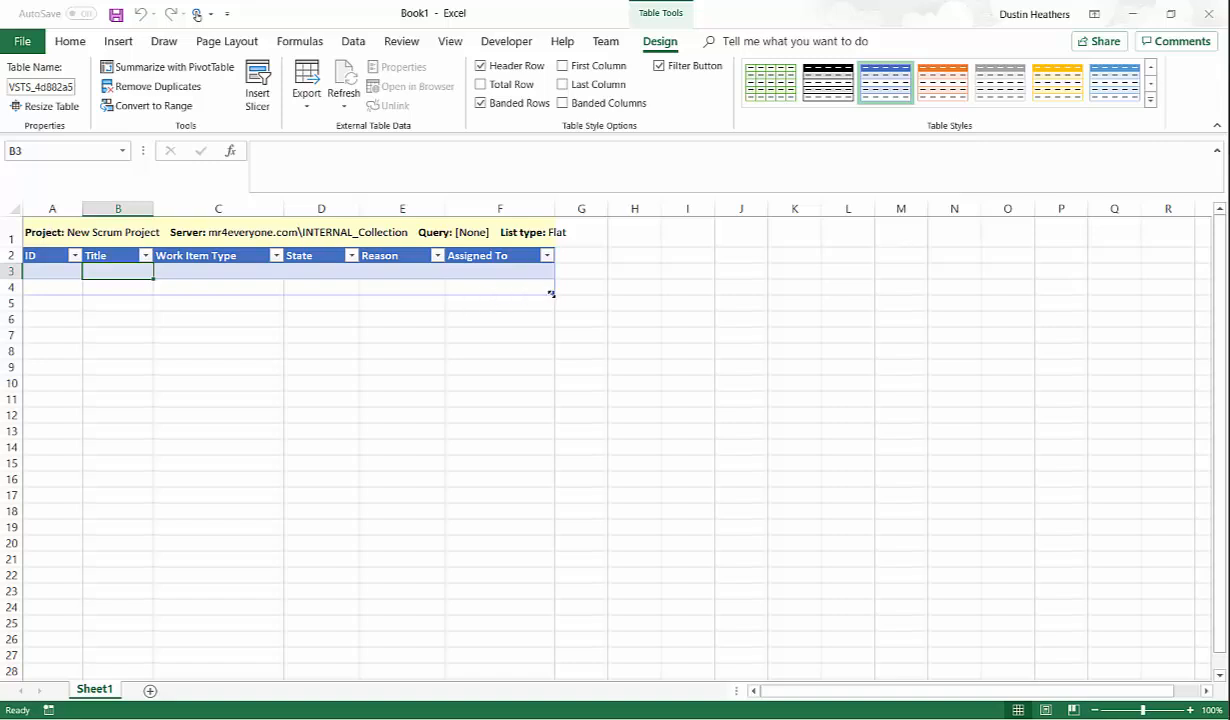
- Extend the flat work item table down to row 13
{"action": "left_click_drag", "start_coordinate": [563, 320], "coordinate": [555, 434]}
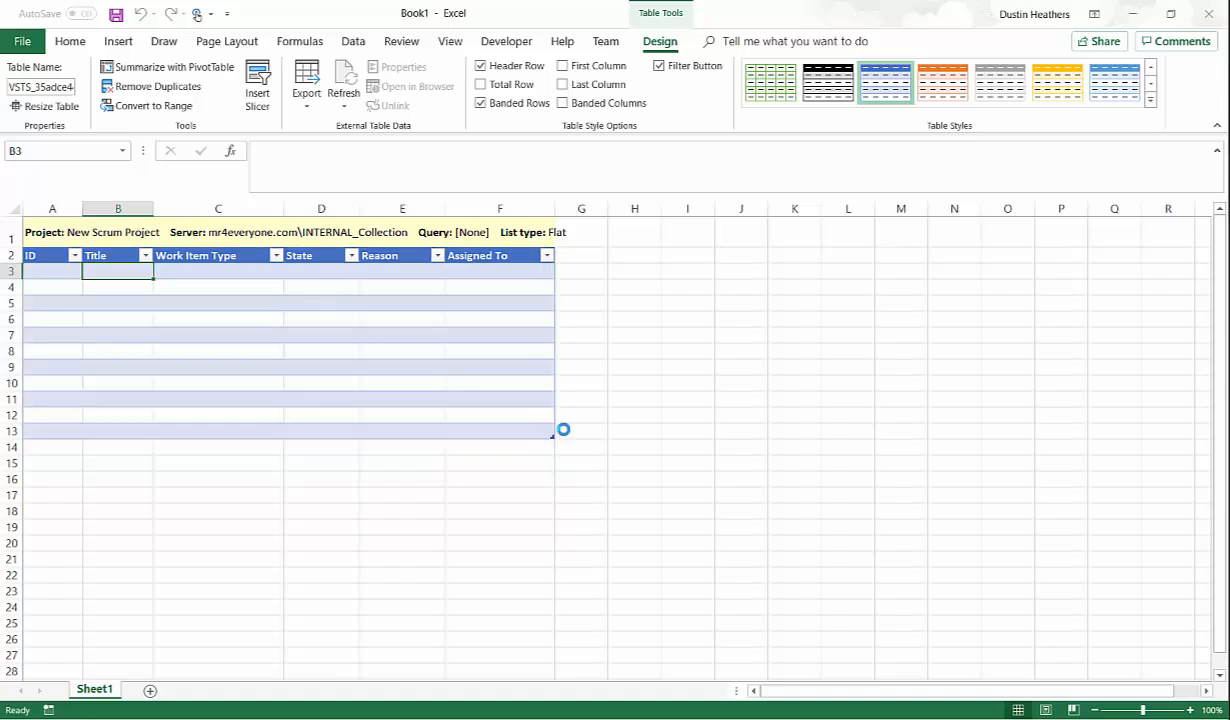
{"action": "left_click", "coordinate": [500, 349]}
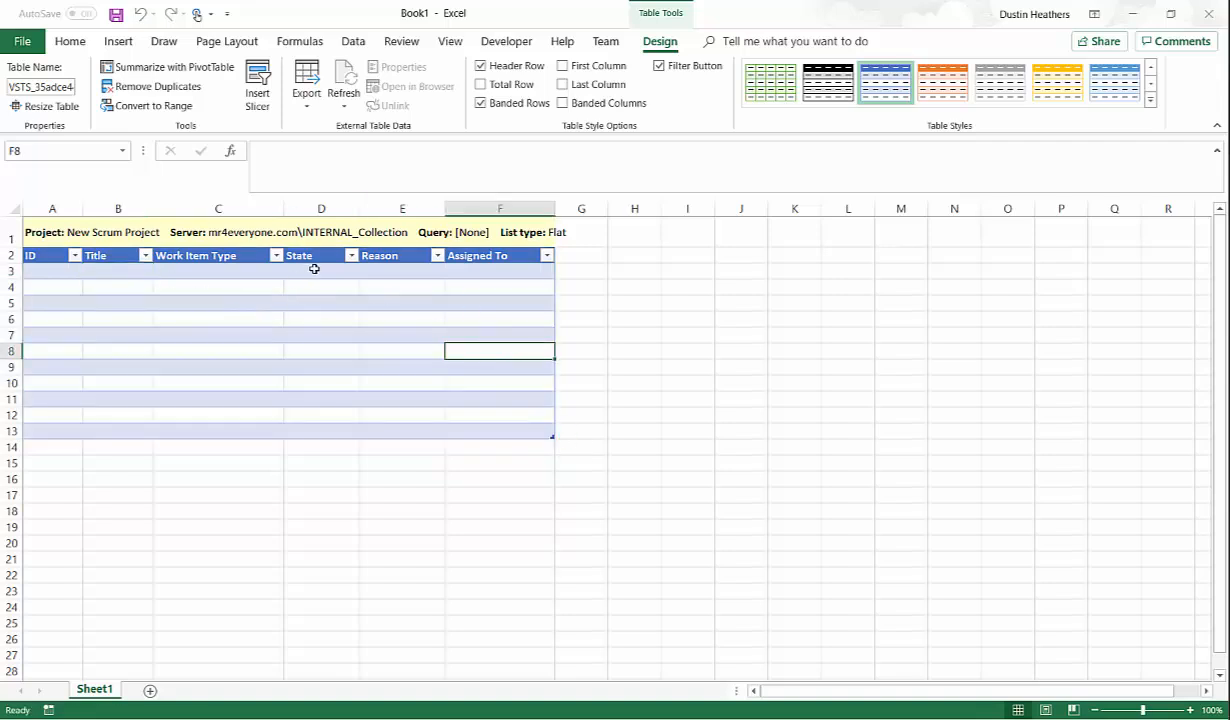
{"action": "left_click", "coordinate": [117, 270]}
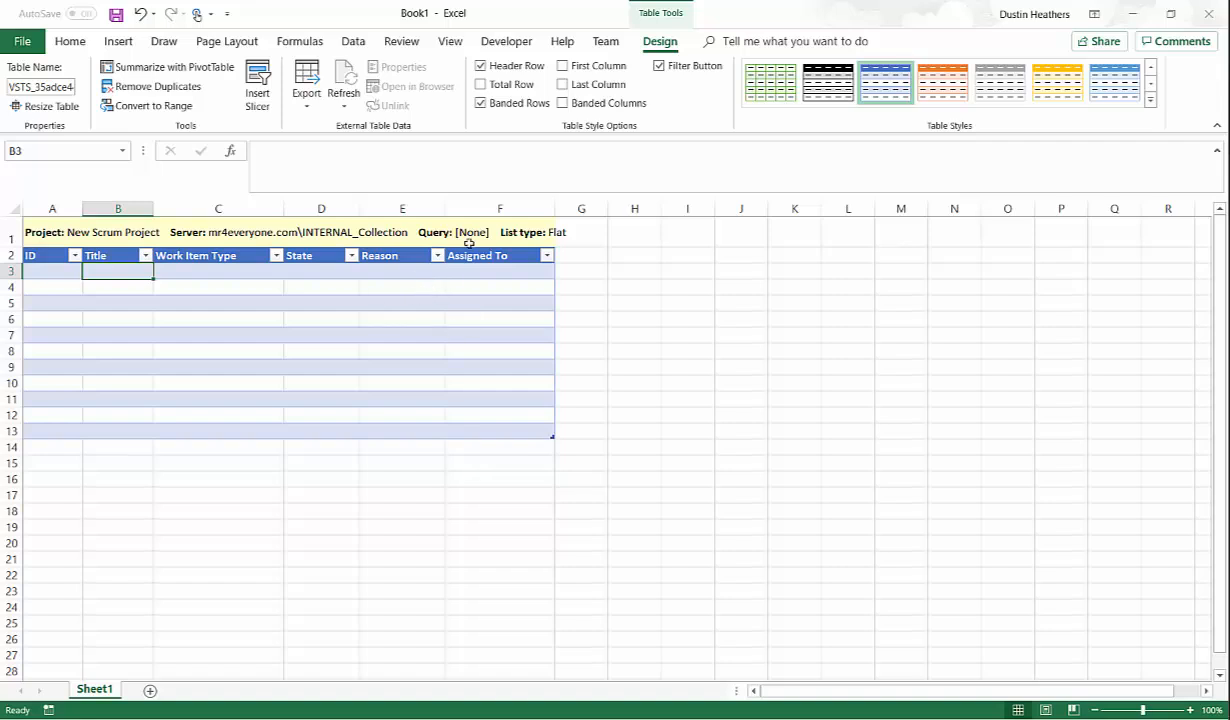
- Review the available and selected columns for the work item list
{"action": "left_click", "coordinate": [607, 42]}
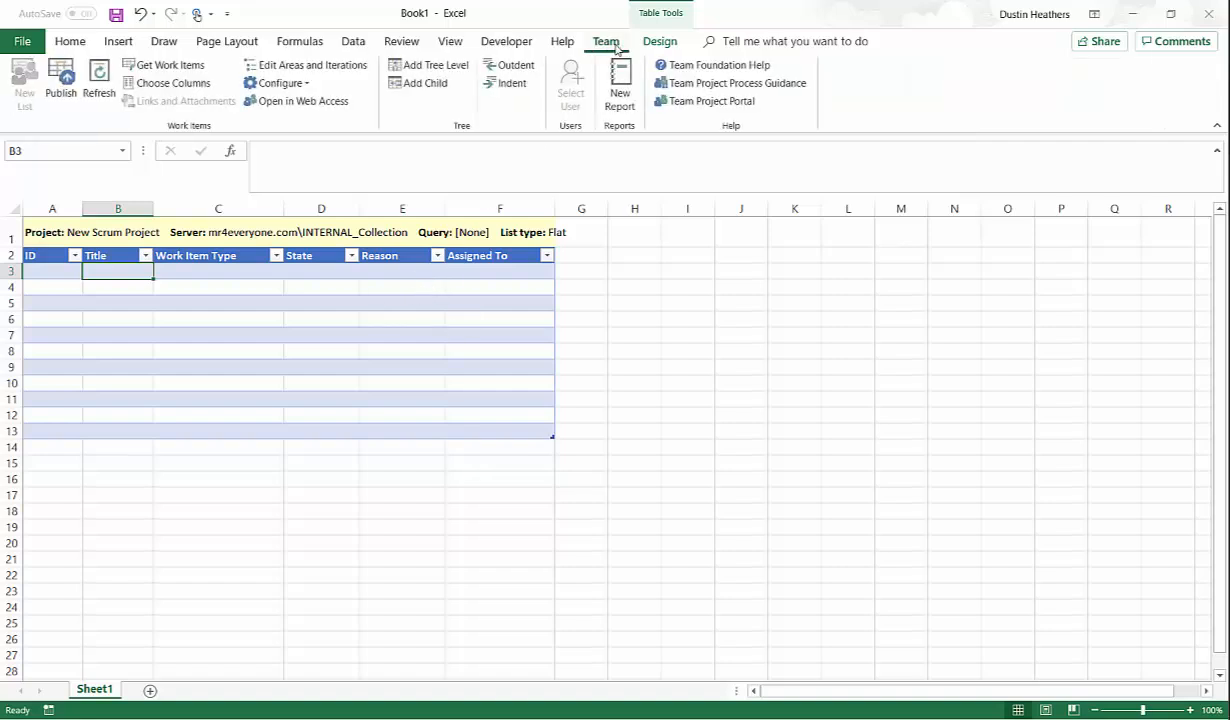
{"action": "left_click", "coordinate": [195, 88]}
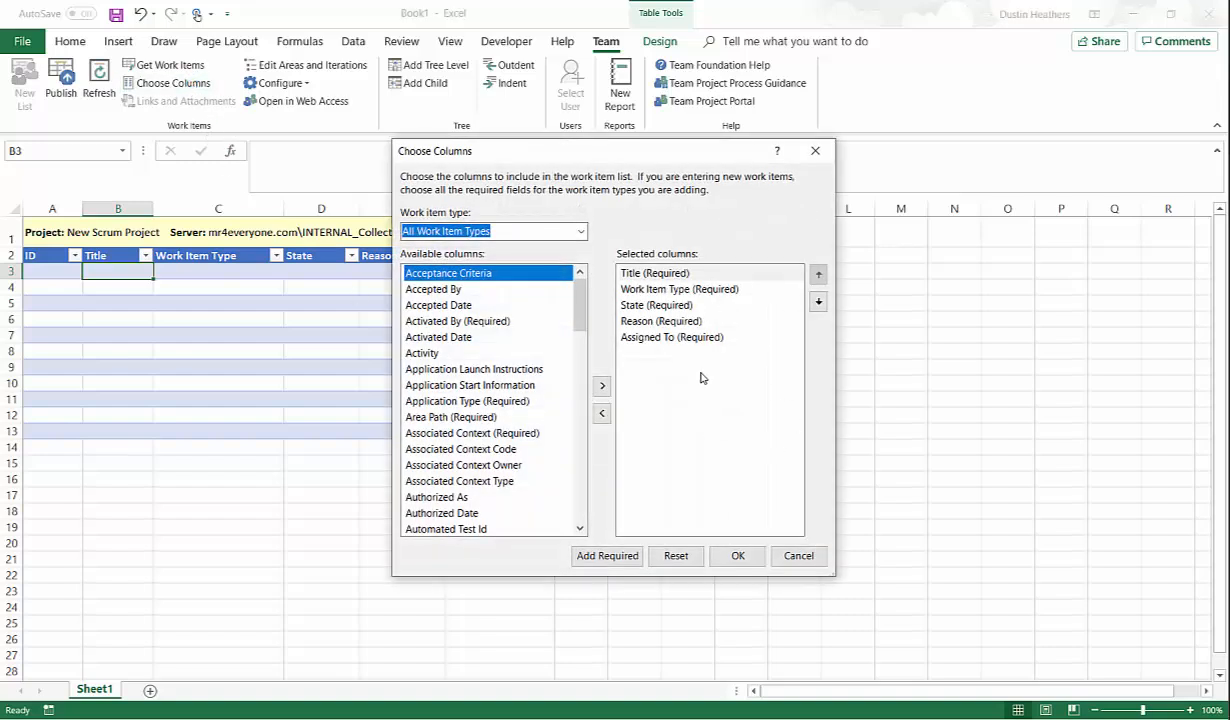
{"action": "scroll", "coordinate": [515, 372], "scroll_direction": "down", "scroll_amount": 1}
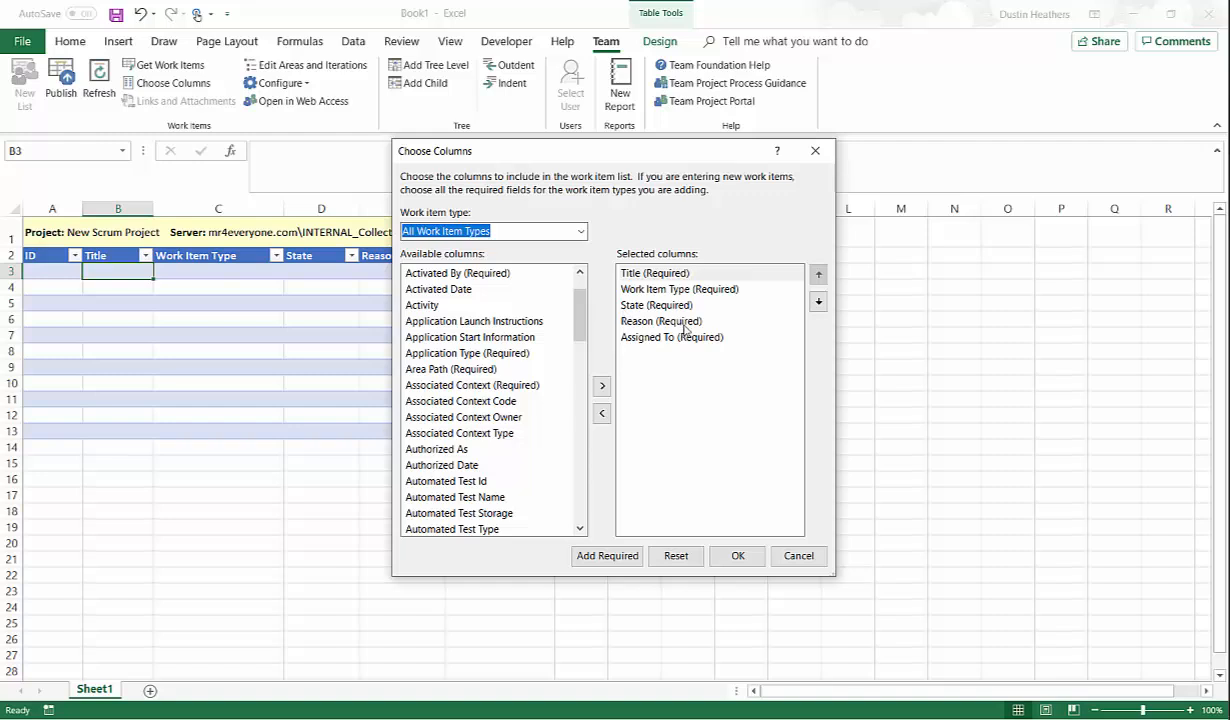
{"action": "left_click", "coordinate": [799, 555]}
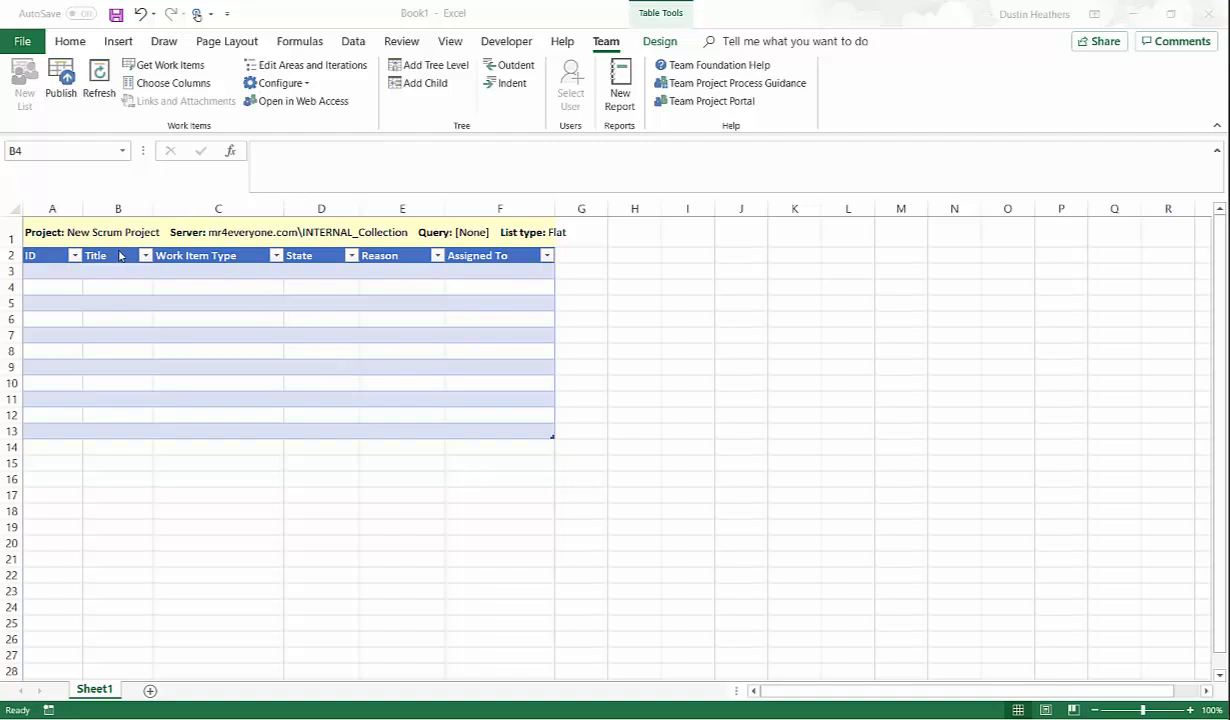
- Convert the flat list to a Parent-Child tree list and add one more tree level for a third title column
{"action": "left_click", "coordinate": [44, 255]}
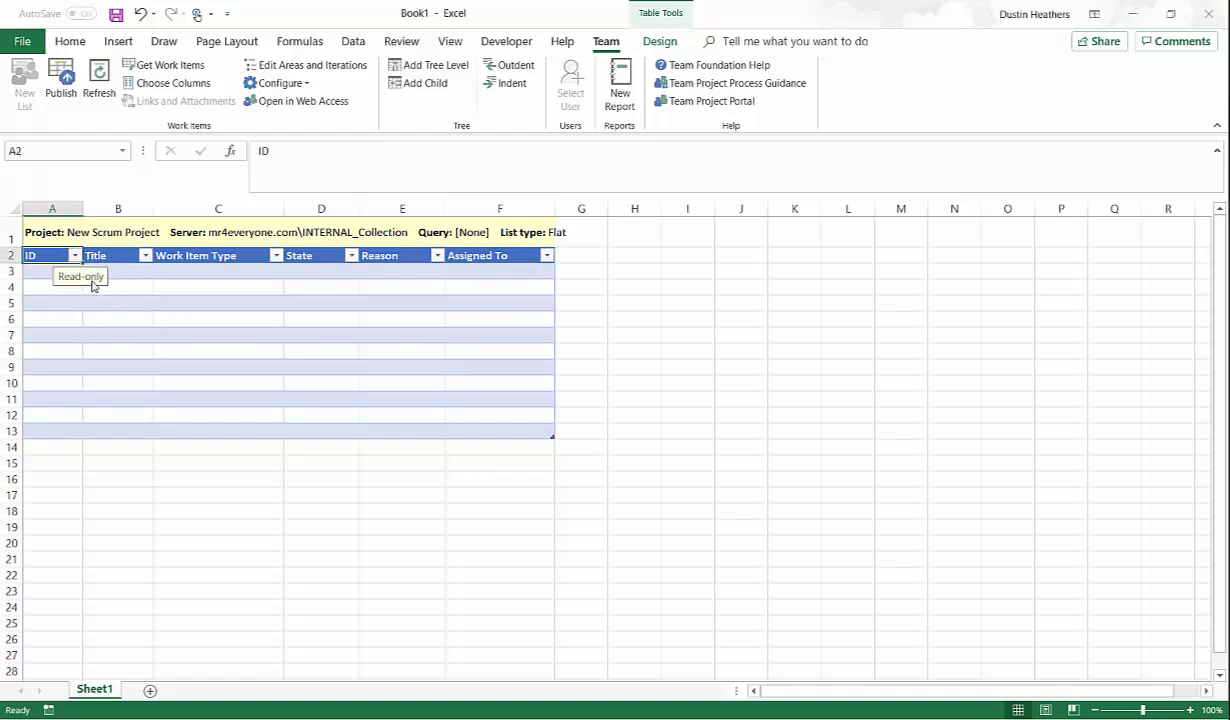
{"action": "left_click", "coordinate": [432, 68]}
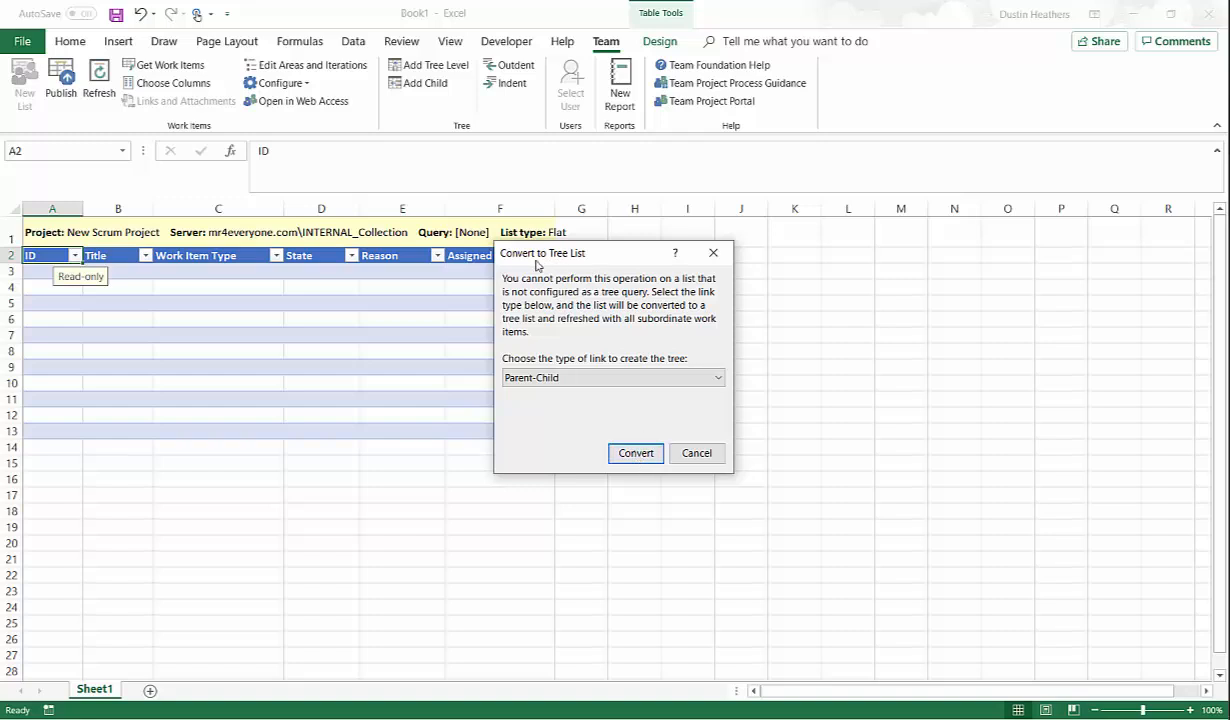
{"action": "left_click", "coordinate": [627, 452]}
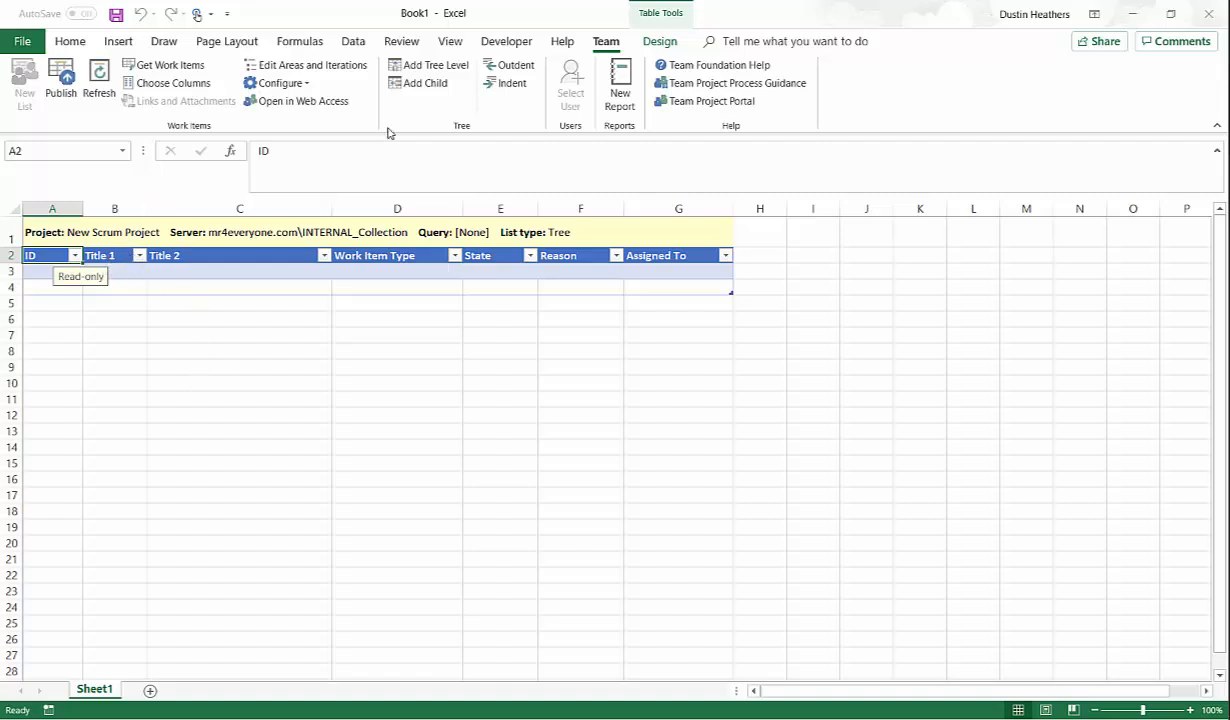
{"action": "left_click", "coordinate": [425, 68]}
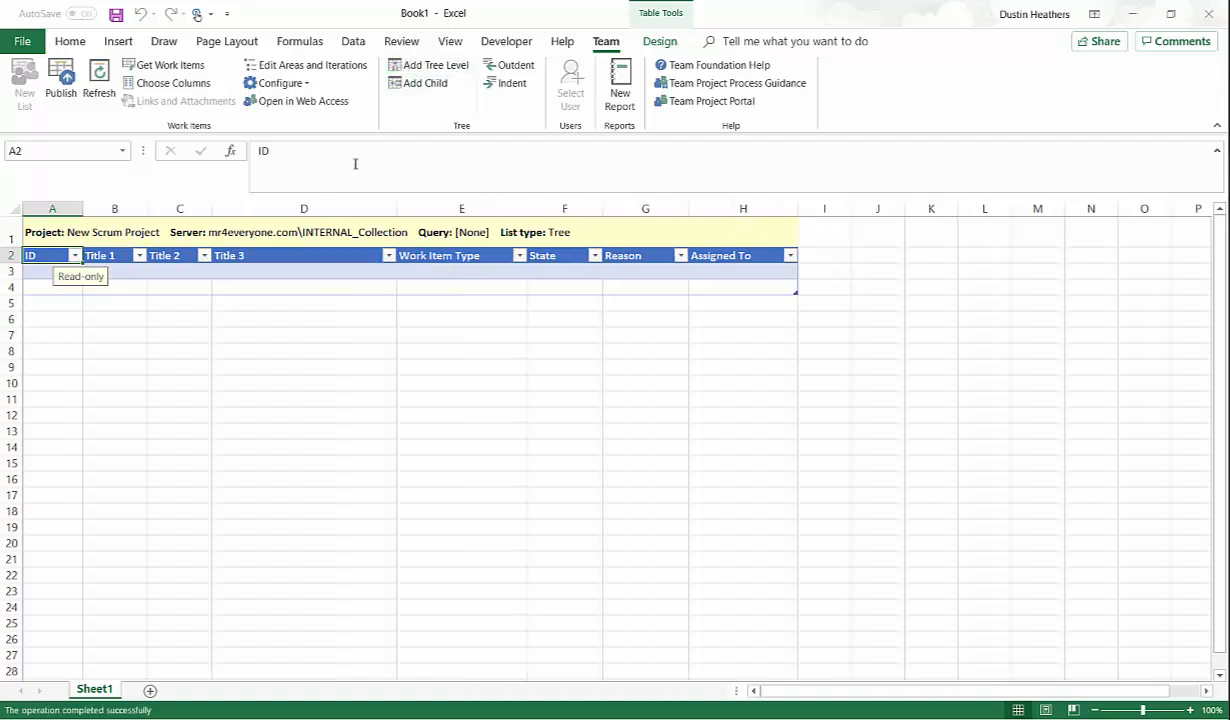
- Widen the Title 1 to Title 3 columns equally and extend the tree table down to row 10
{"action": "left_click_drag", "start_coordinate": [117, 208], "coordinate": [380, 208]}
{"action": "left_click_drag", "start_coordinate": [254, 207], "coordinate": [256, 207]}
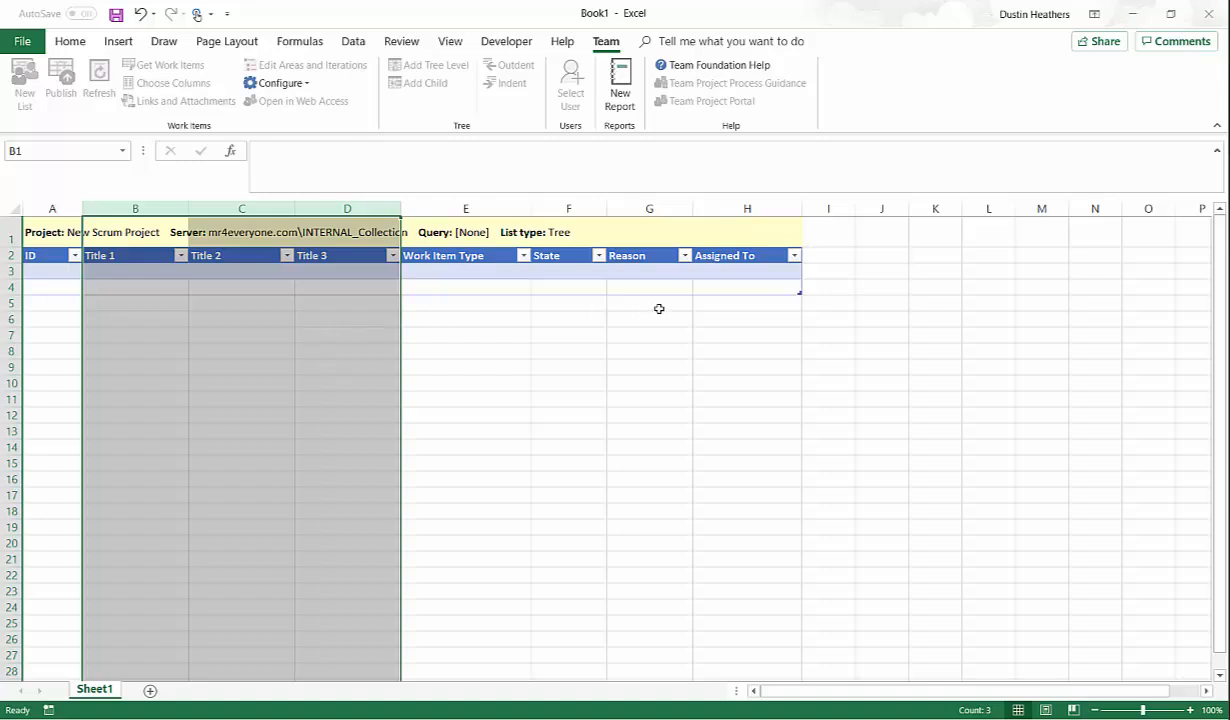
{"action": "left_click_drag", "start_coordinate": [800, 292], "coordinate": [770, 390]}
{"action": "left_click", "coordinate": [210, 280]}
{"action": "left_click", "coordinate": [140, 258]}
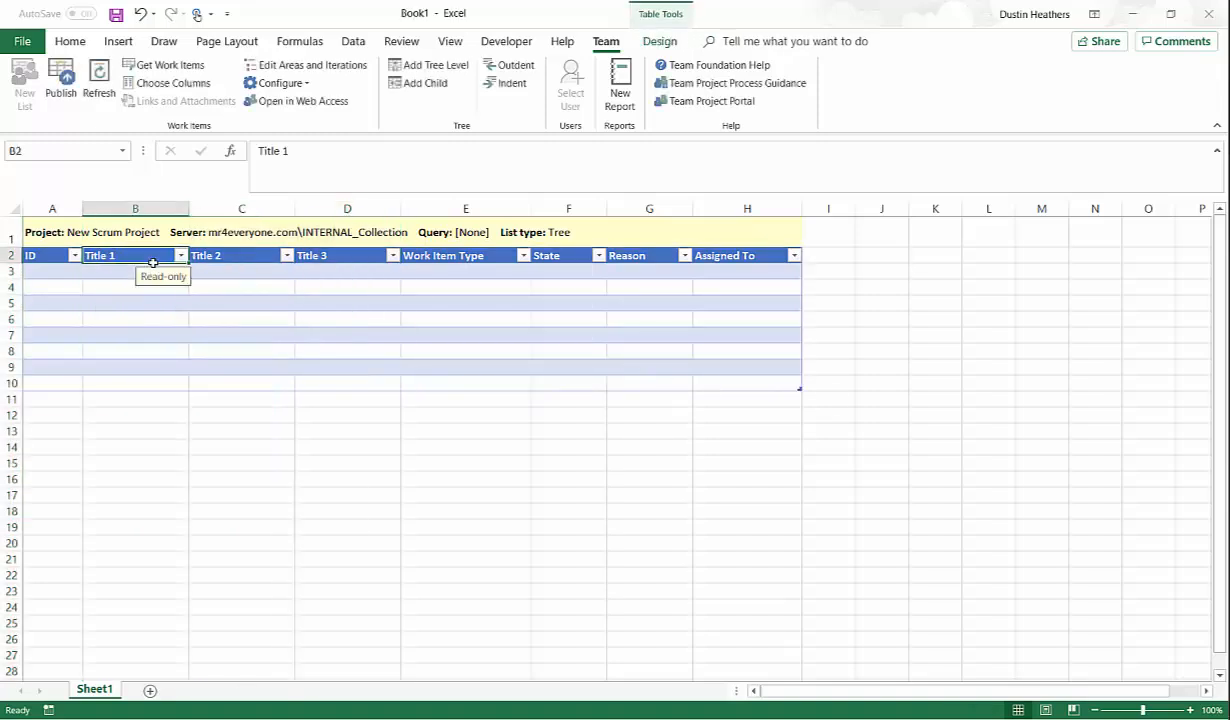
- Enter Epic under Title 1 in row 3 and set its work item type to Epic
{"action": "left_click", "coordinate": [136, 280]}
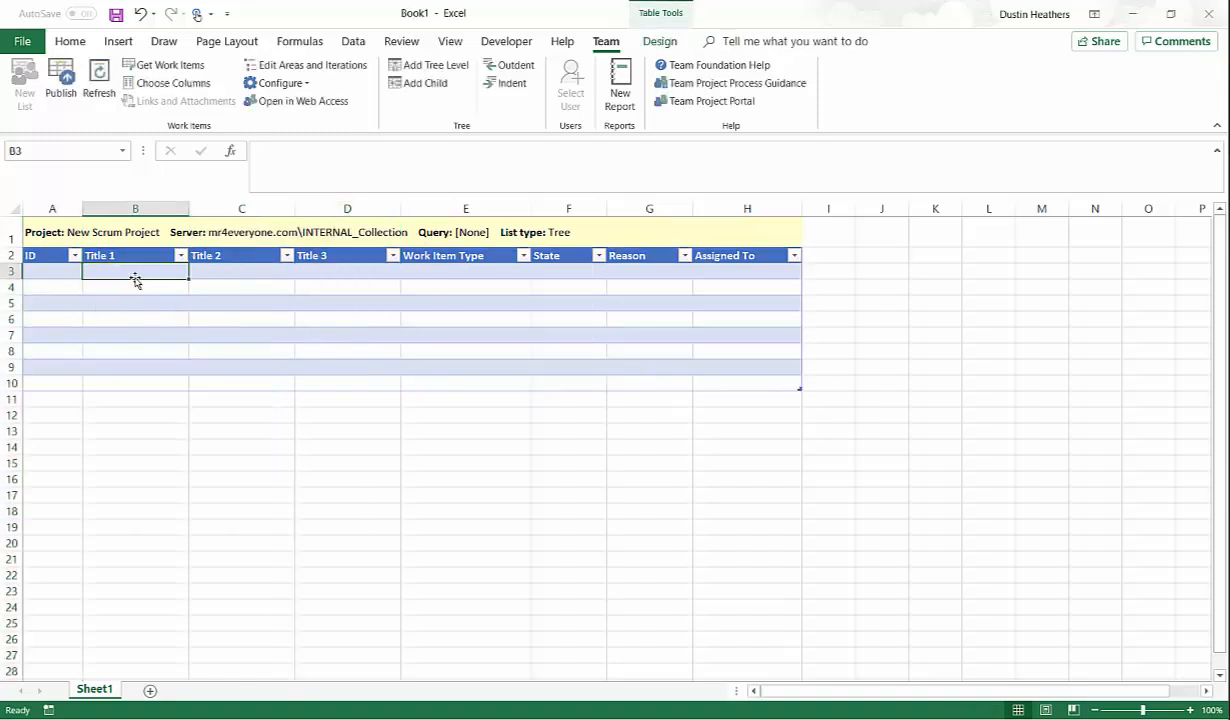
{"action": "type", "text": "Epic"}
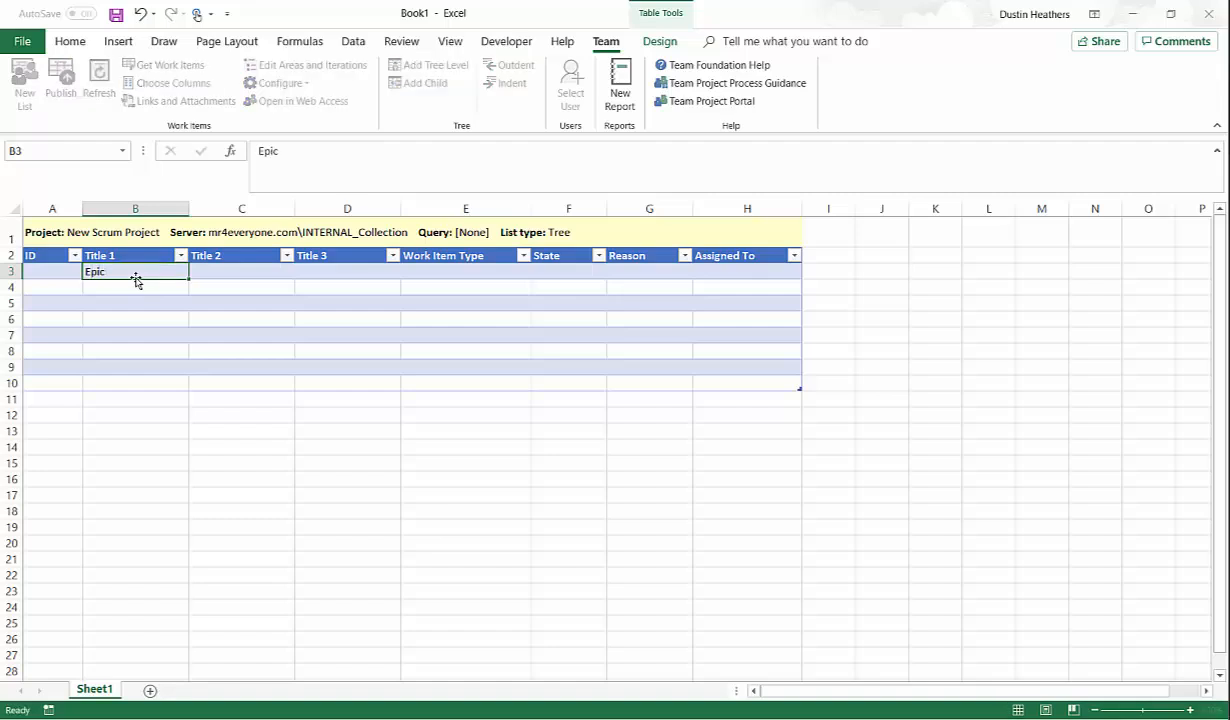
{"action": "key", "text": "Tab"}
{"action": "key", "text": "Tab"}
{"action": "key", "text": "Tab"}
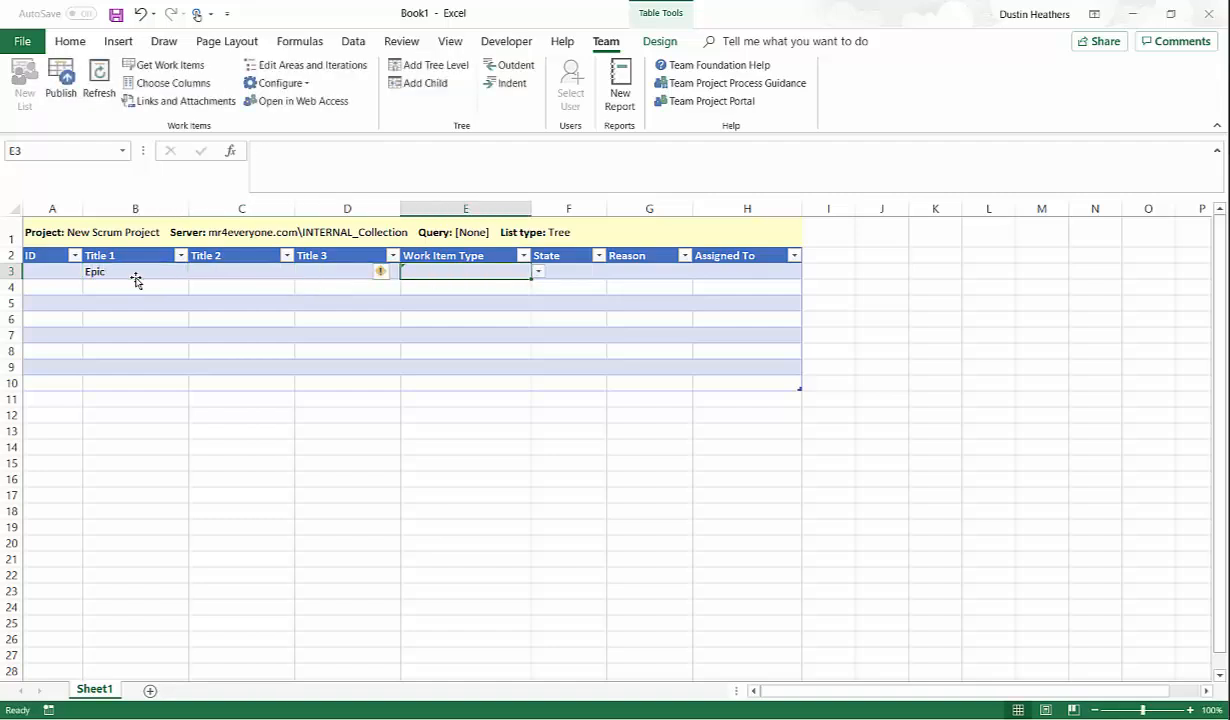
{"action": "type", "text": "Epic"}
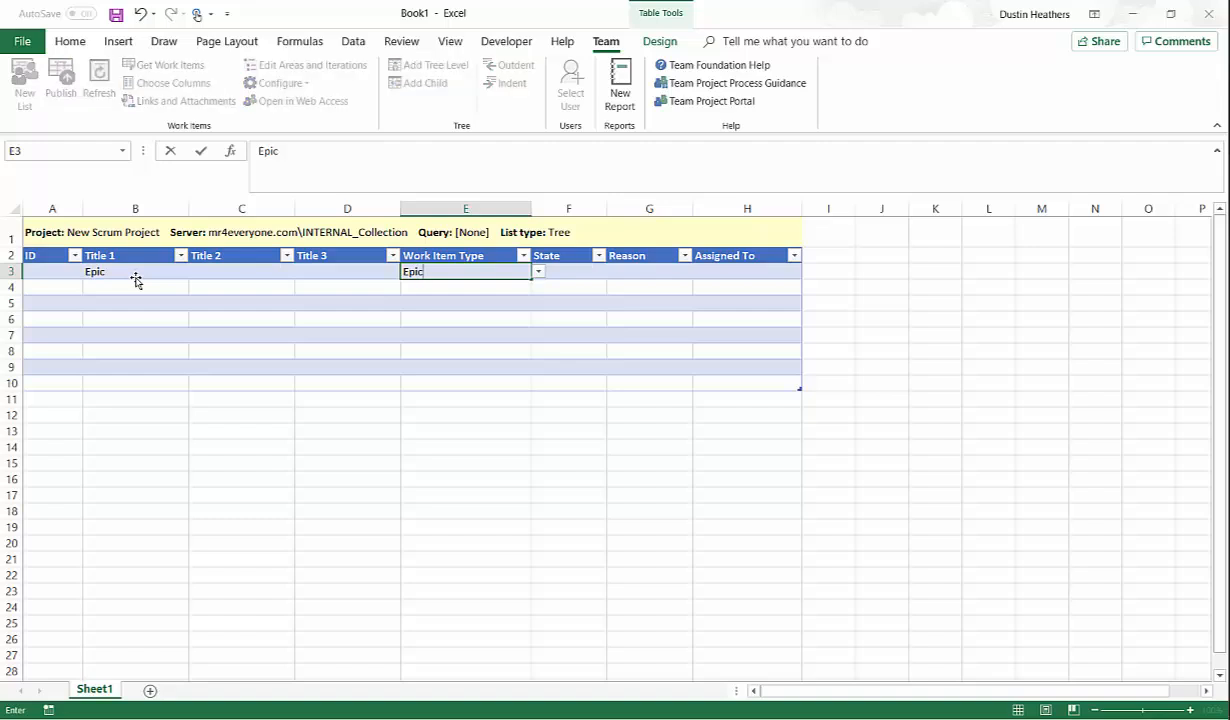
{"action": "left_click", "coordinate": [557, 272]}
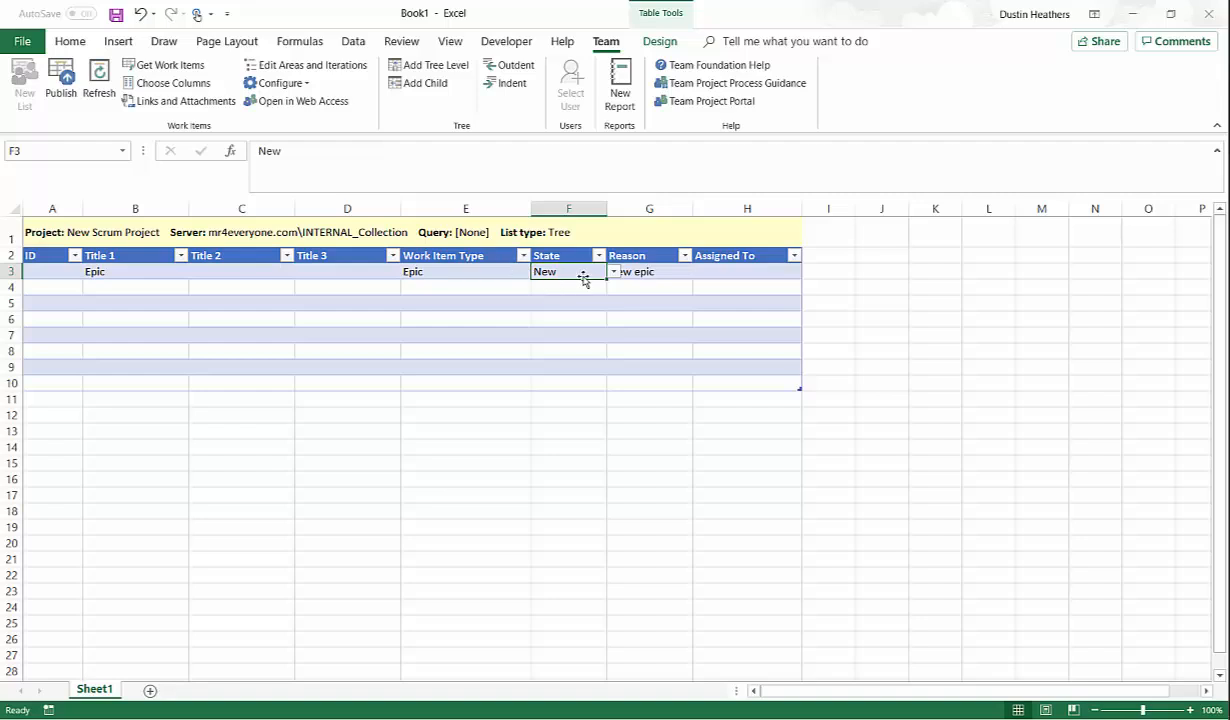
- Assign the Epic work item in row 3 to vstsadmin
{"action": "left_click", "coordinate": [624, 276]}
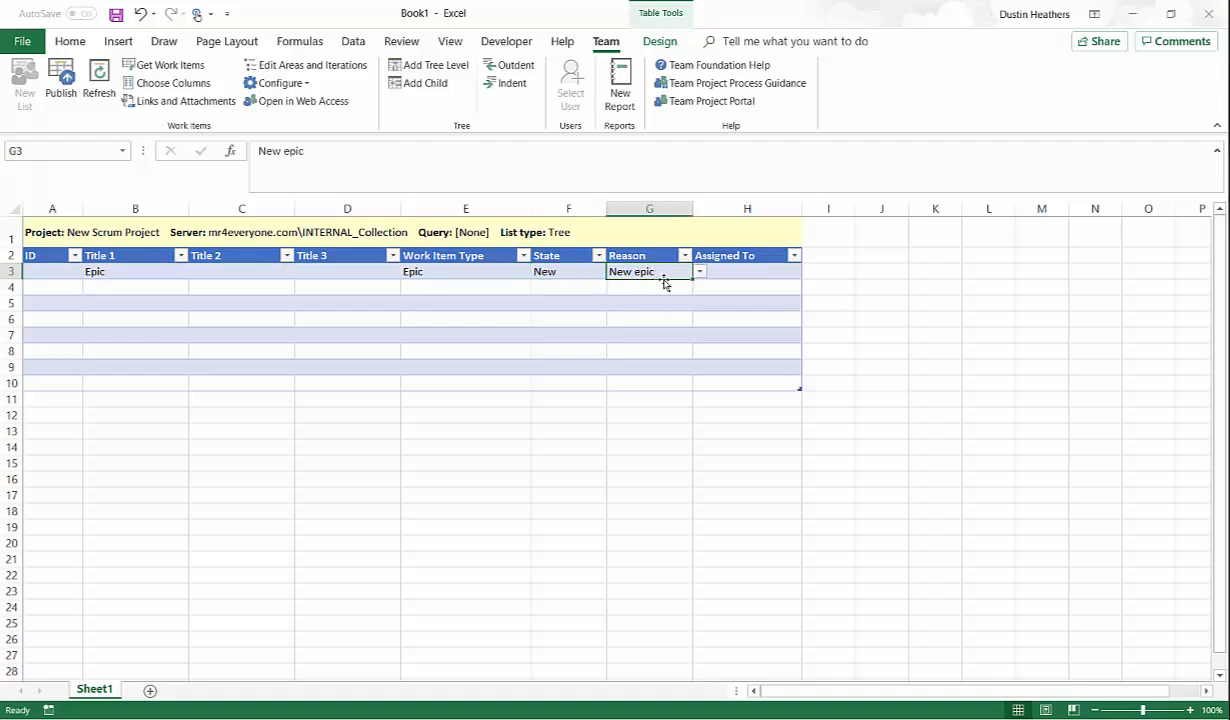
{"action": "left_click", "coordinate": [741, 275]}
{"action": "left_click", "coordinate": [809, 272]}
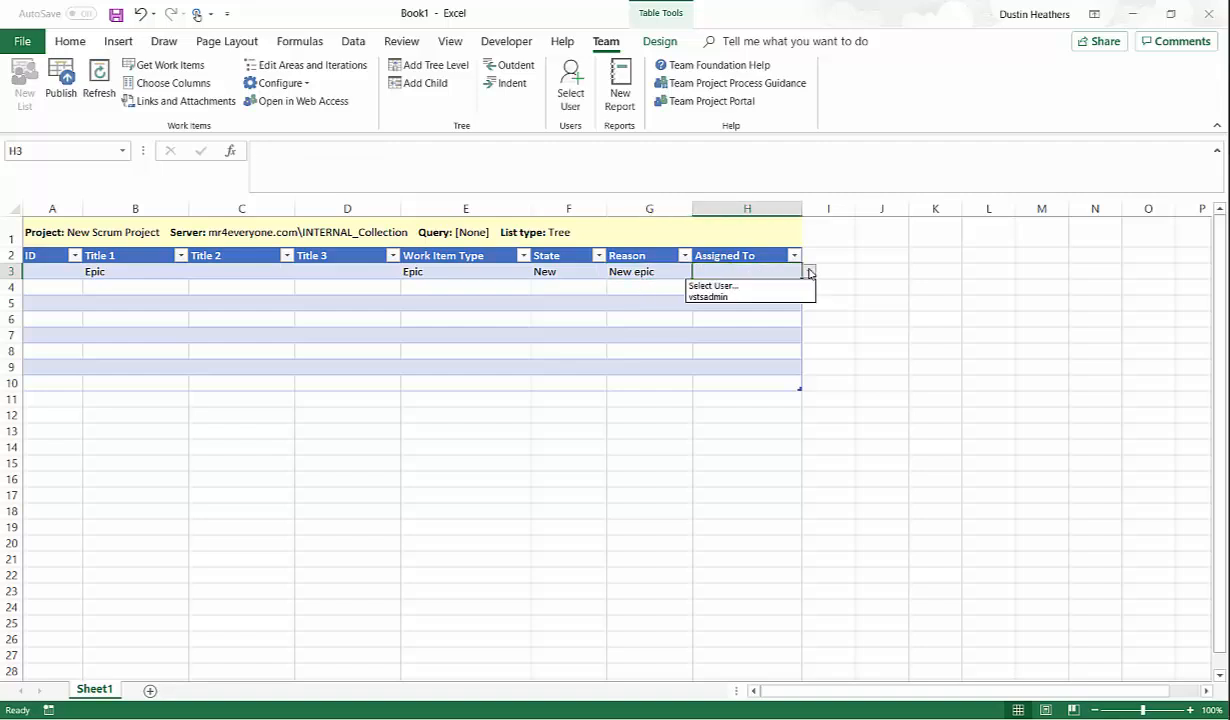
{"action": "left_click", "coordinate": [728, 297]}
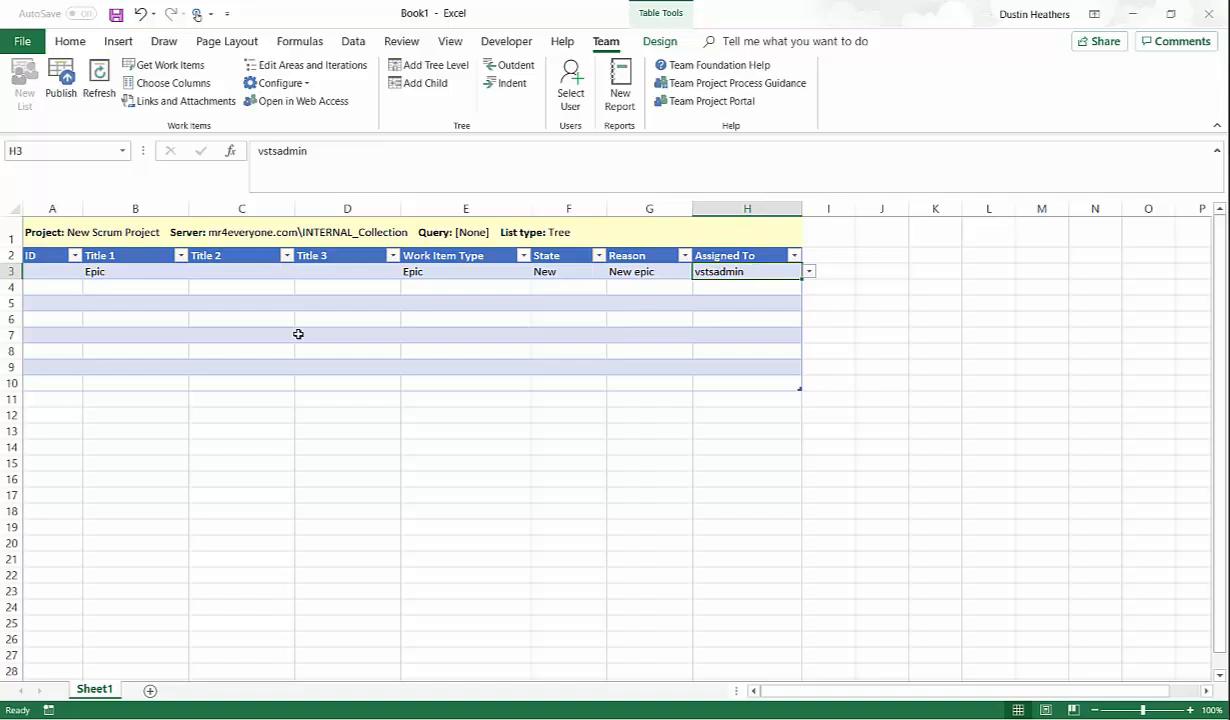
- Enter Feature from Import under Title 2 in row 4 and set its work item type to Feature
{"action": "left_click", "coordinate": [250, 288]}
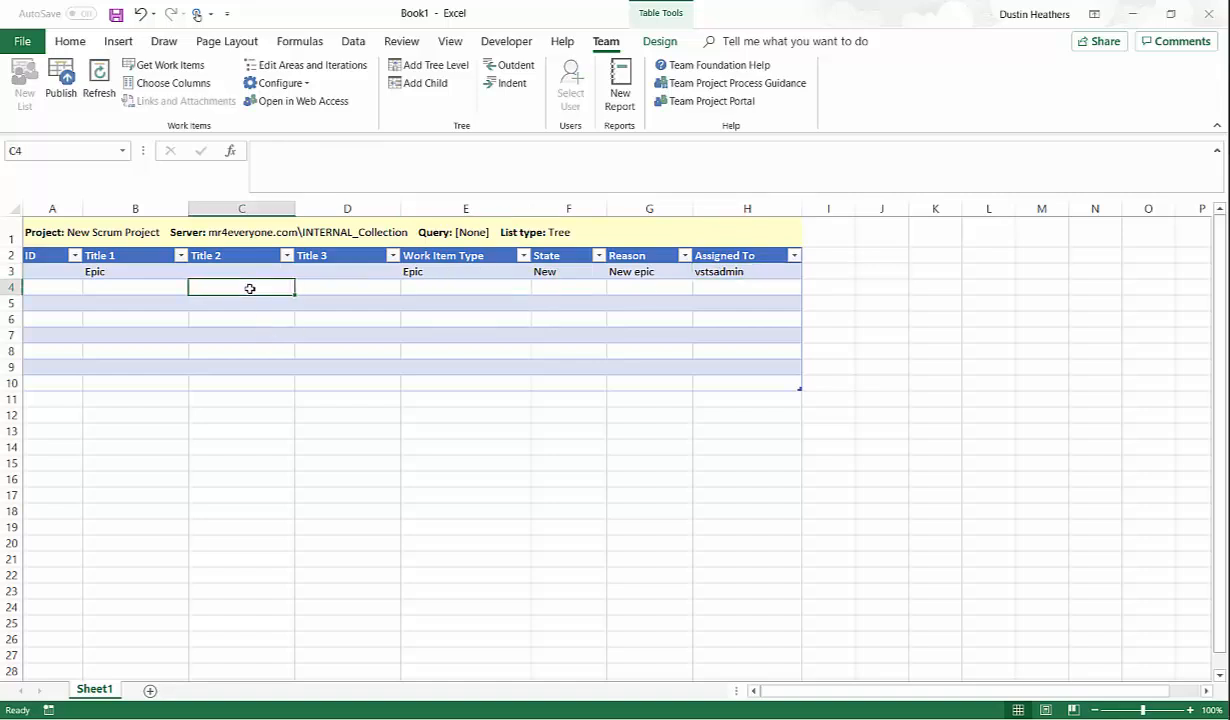
{"action": "type", "text": "Feature fro"}
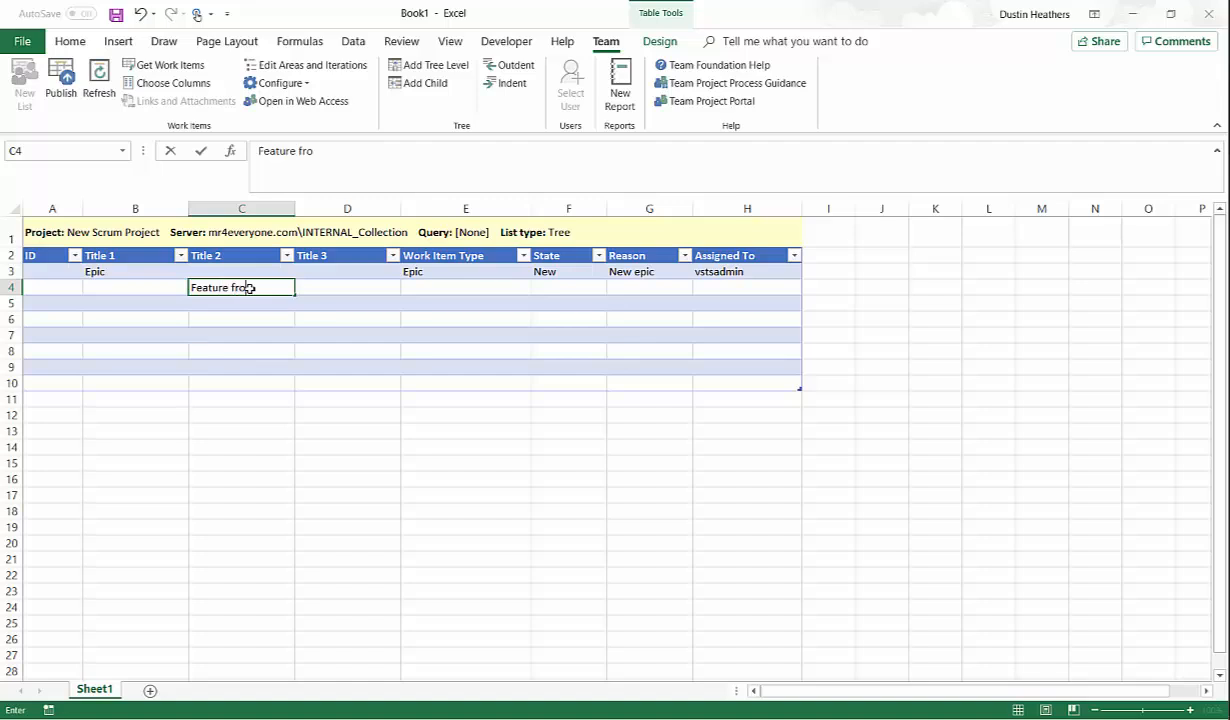
{"action": "type", "text": "m Import"}
{"action": "key", "text": "Tab"}
{"action": "key", "text": "Tab"}
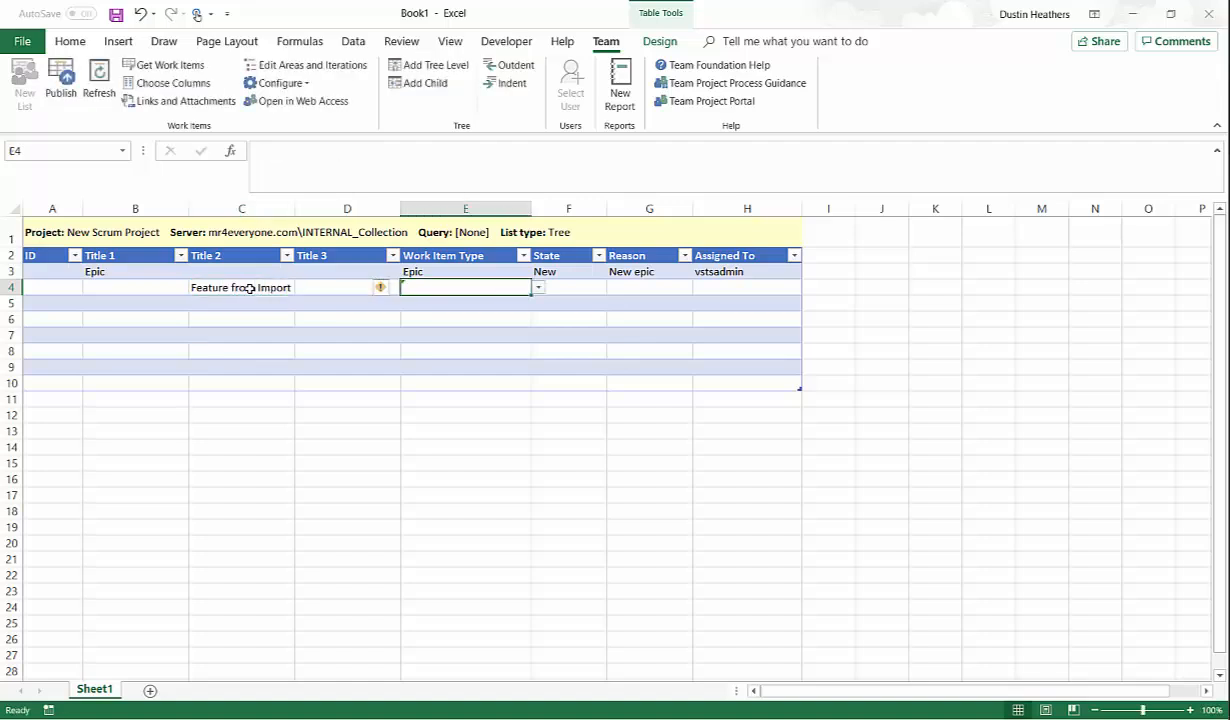
{"action": "type", "text": "F"}
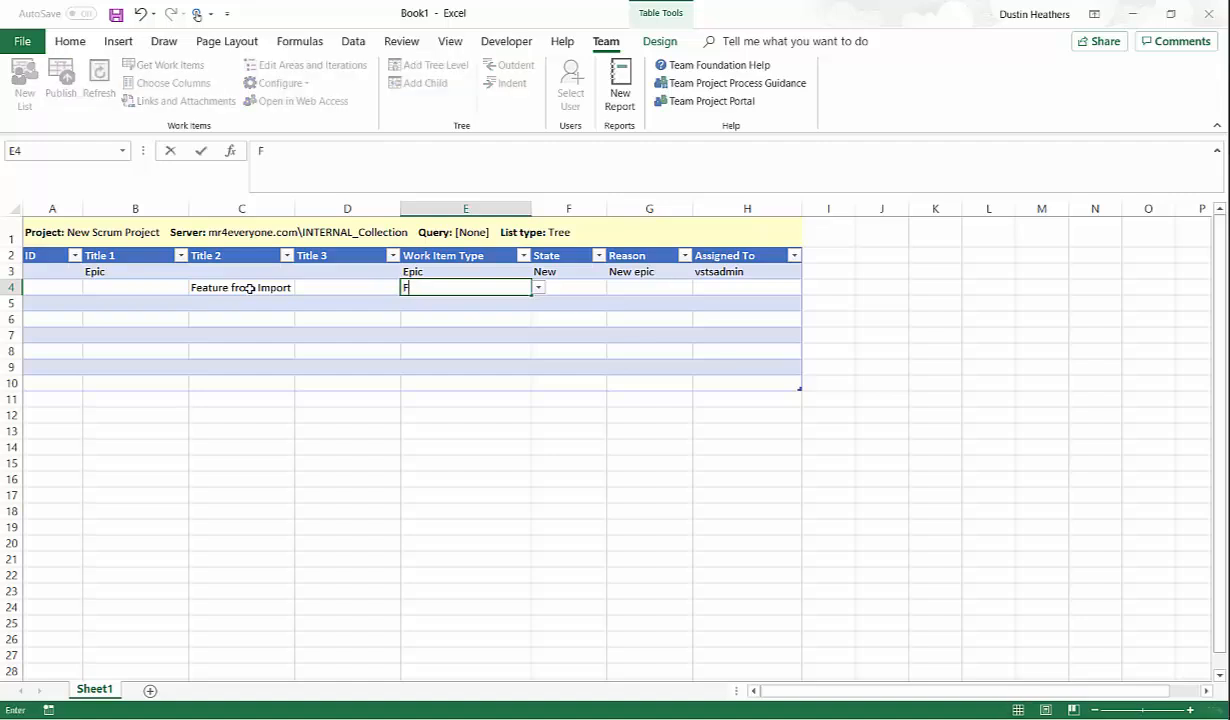
{"action": "type", "text": "Eaeature"}
{"action": "key", "text": "Tab"}
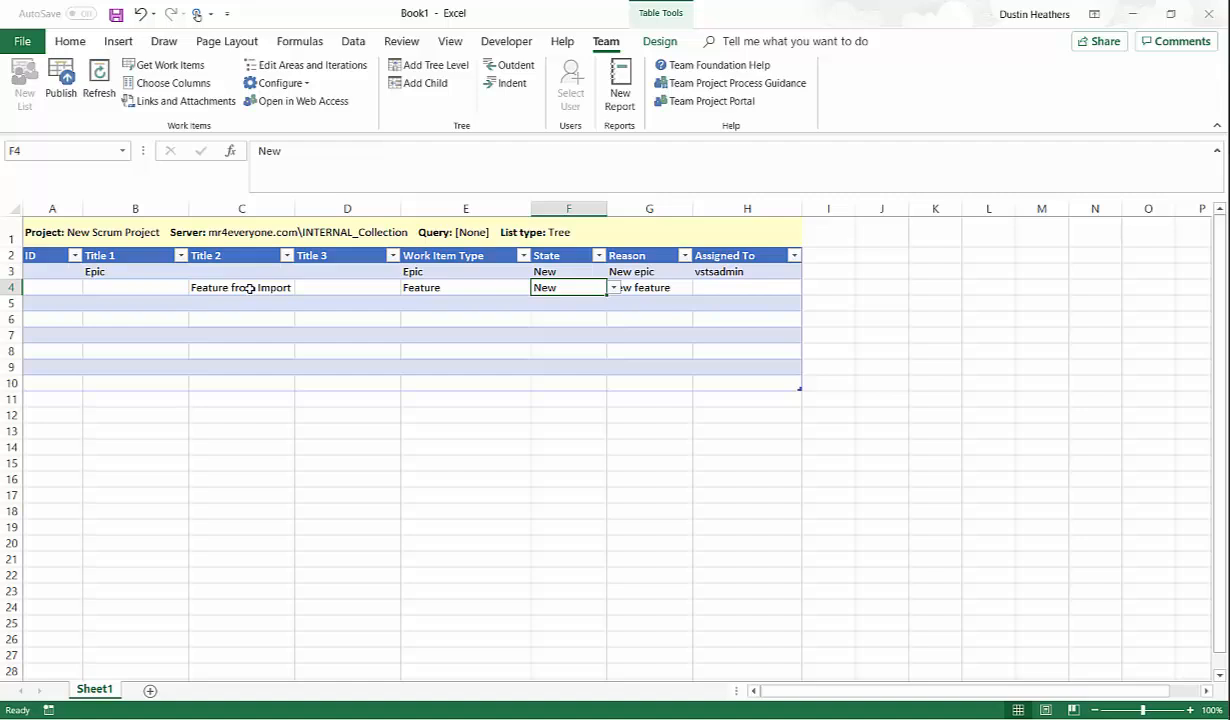
- Assign the Feature from Import work item in row 4 to vstsadmin
{"action": "key", "text": "Tab"}
{"action": "key", "text": "Tab"}
{"action": "type", "text": "v"}
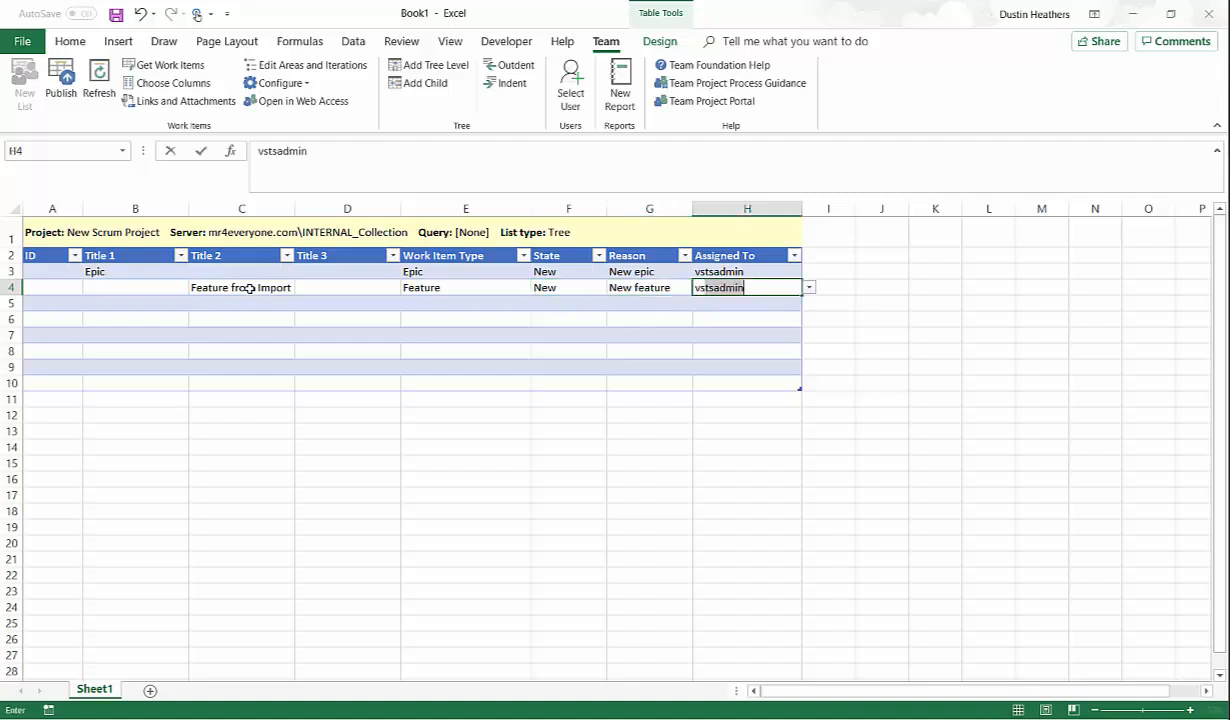
{"action": "key", "text": "Return"}
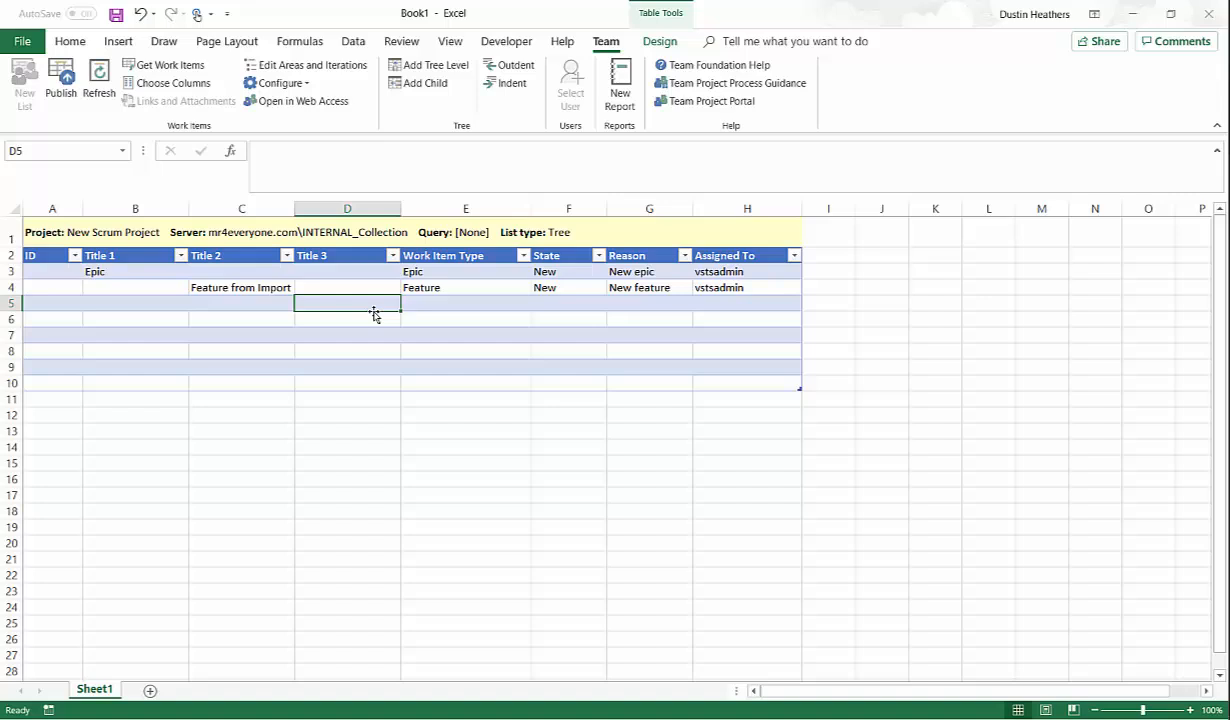
- Enter PBI from Import 1 under Title 3 in row 5 and set its work item type to Product Backlog Item
{"action": "type", "text": "PBI from"}
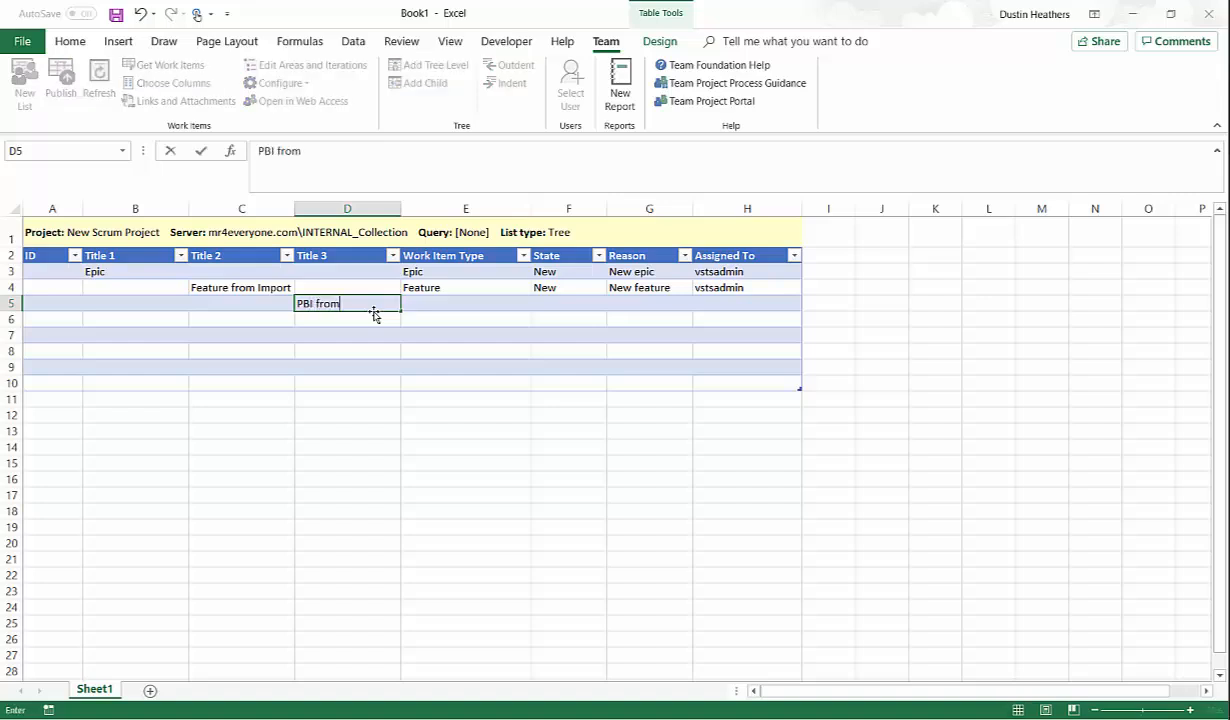
{"action": "type", "text": " Import 1"}
{"action": "key", "text": "Tab"}
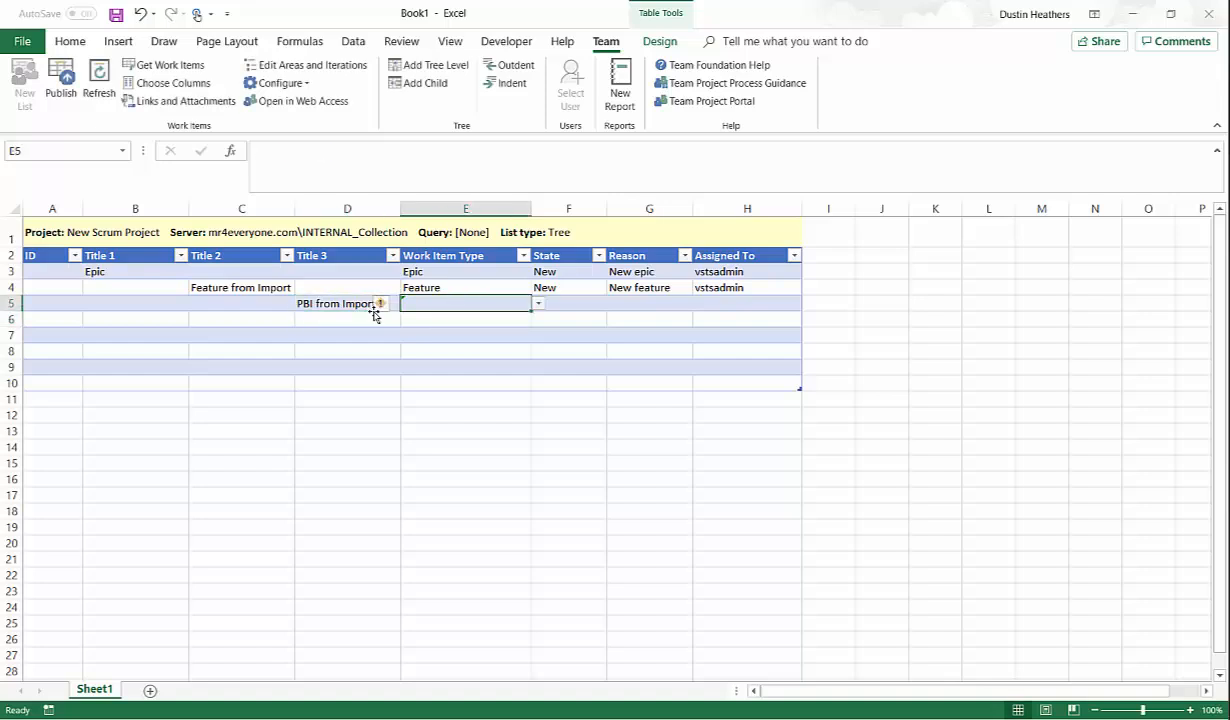
{"action": "key", "text": "Tab"}
{"action": "key", "text": "shift+Tab"}
{"action": "type", "text": "Produc"}
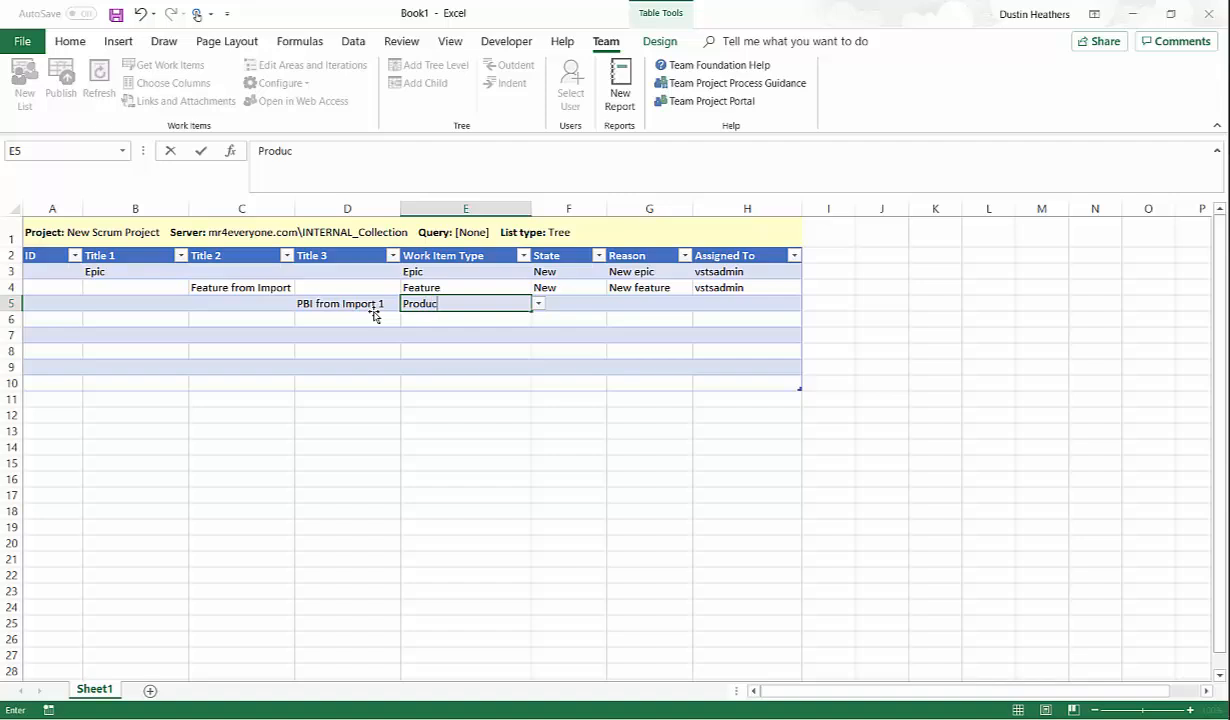
{"action": "type", "text": "t NBa"}
{"action": "key", "text": "BackSpace"}
{"action": "key", "text": "BackSpace"}
{"action": "type", "text": "Backlog Item"}
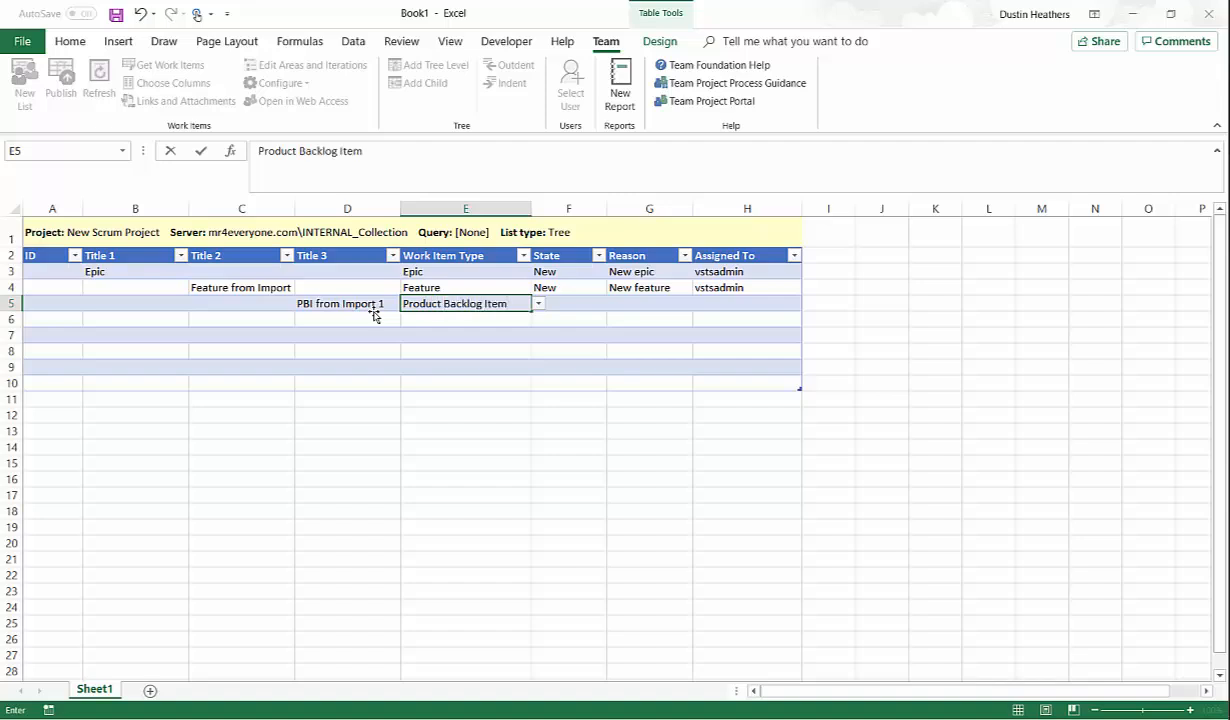
{"action": "key", "text": "Return"}
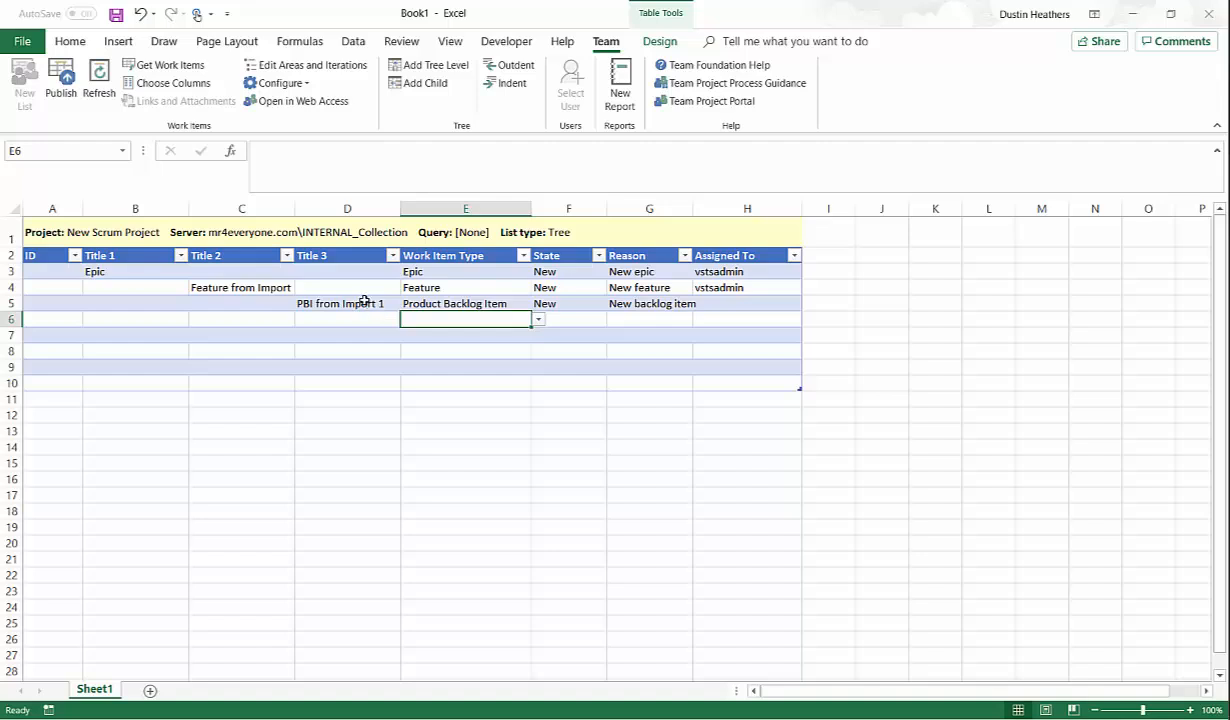
- Copy the PBI title into row 6, change it to PBI from Import 2, and set its type to Product Backlog Item
{"action": "left_click", "coordinate": [364, 304]}
{"action": "key", "text": "ctrl+c"}
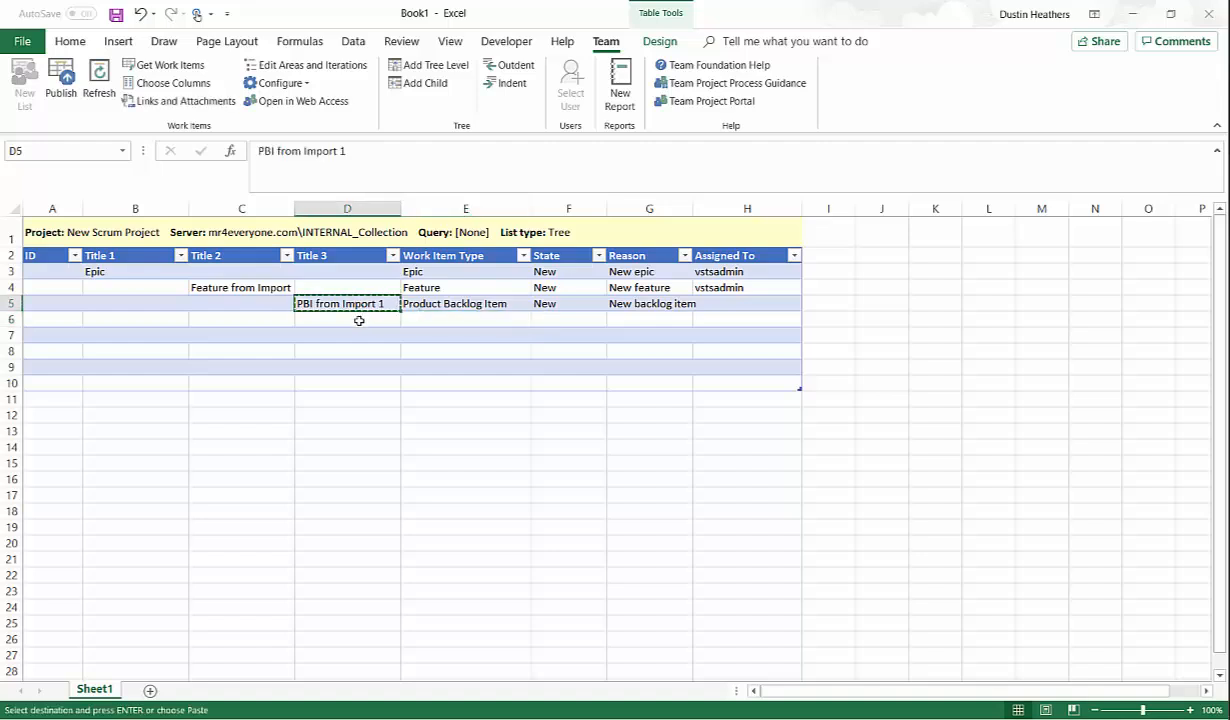
{"action": "left_click", "coordinate": [388, 322]}
{"action": "key", "text": "ctrl+v"}
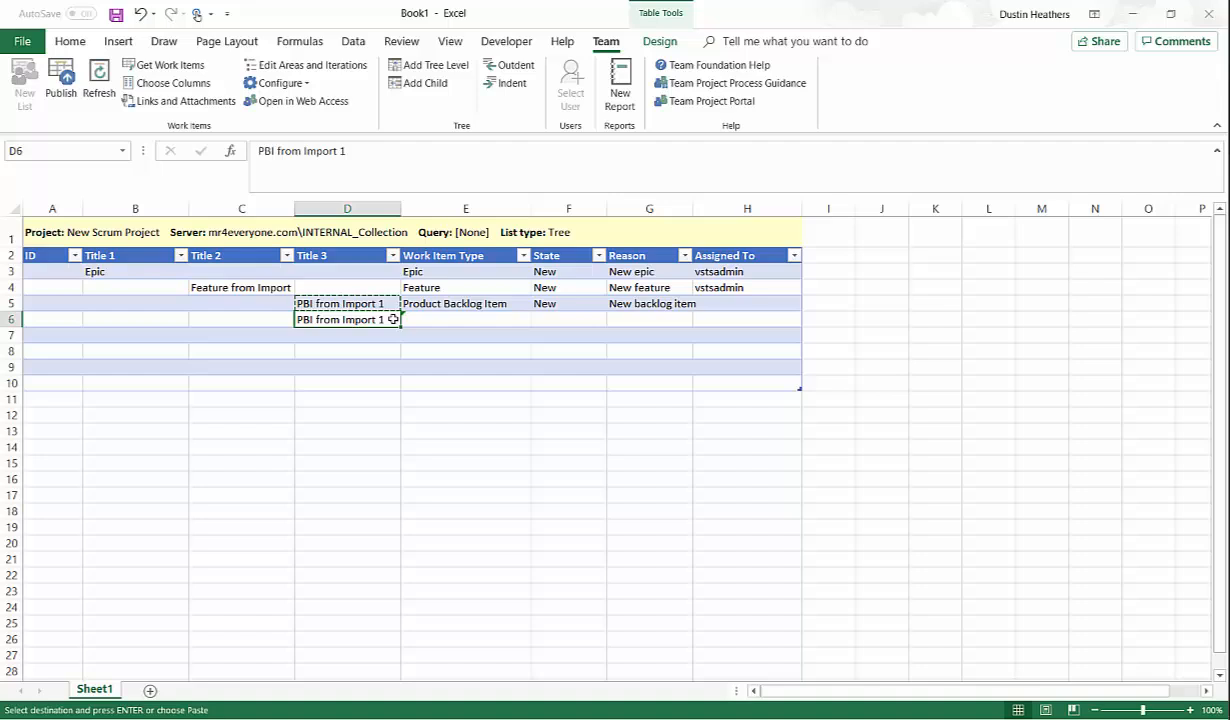
{"action": "double_click", "coordinate": [396, 320]}
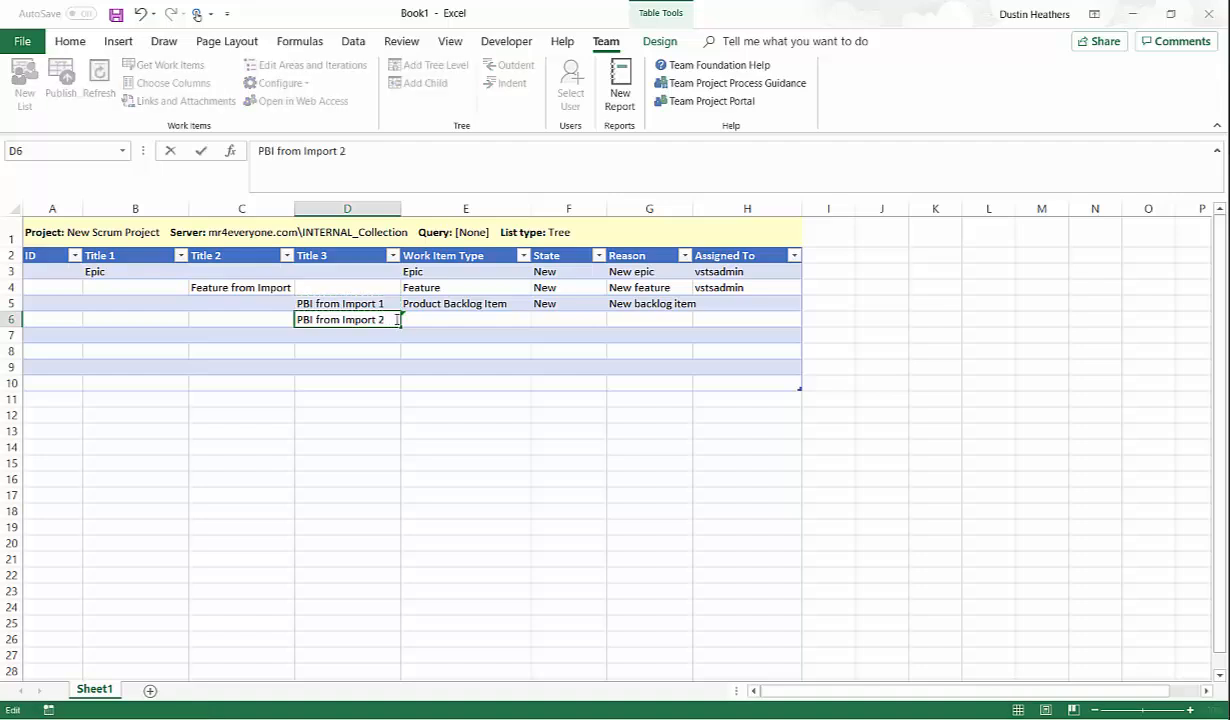
{"action": "type", "text": "2"}
{"action": "key", "text": "Tab"}
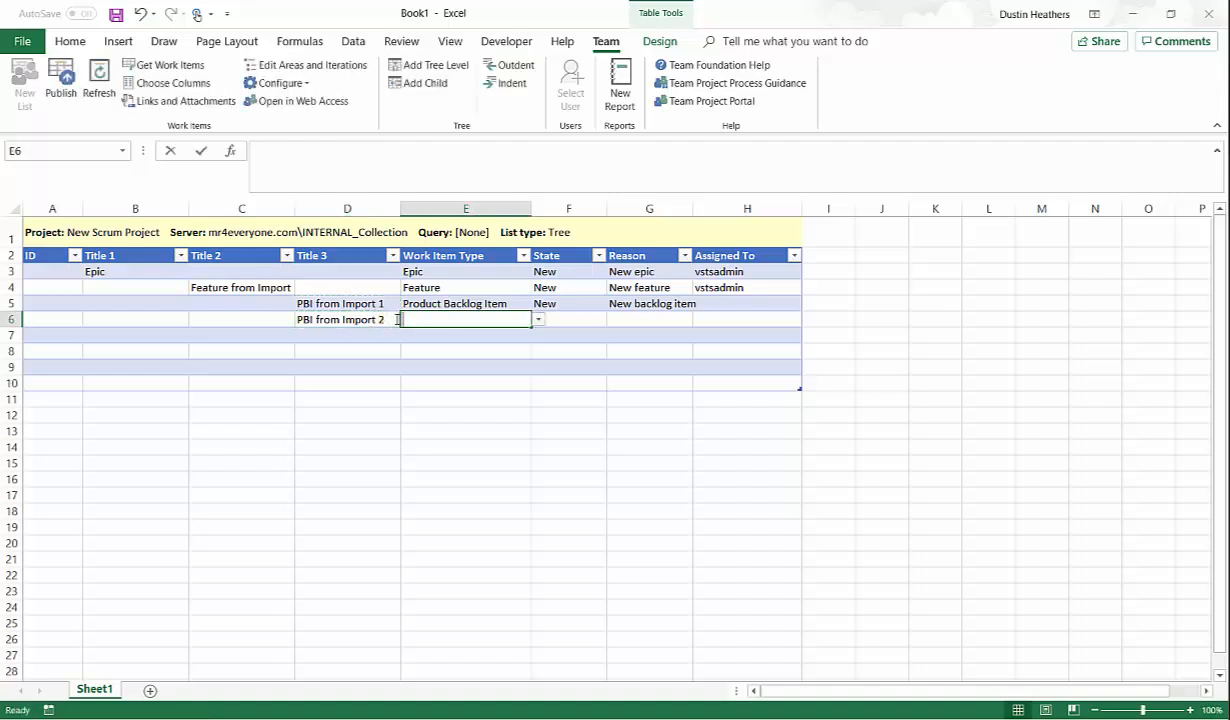
{"action": "type", "text": "Product Backlog Item"}
{"action": "key", "text": "Return"}
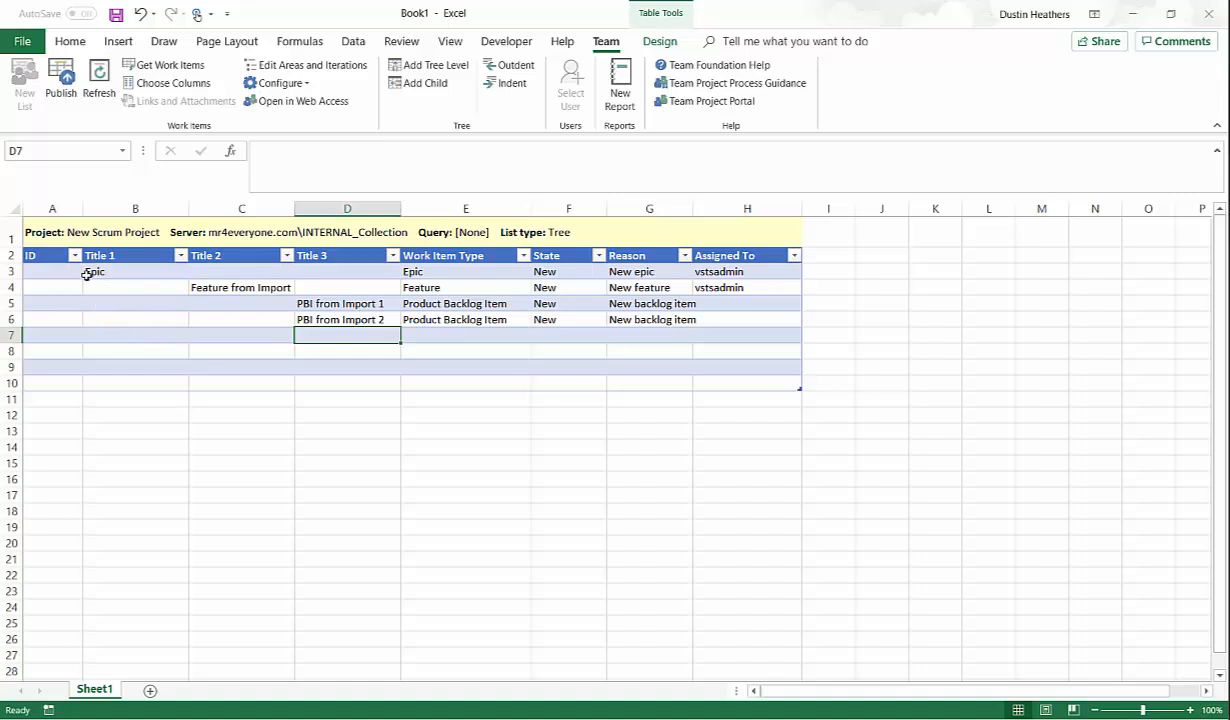
- Publish the epic, feature and two backlog items from the tree list to the New Scrum Project
{"action": "left_click", "coordinate": [154, 328]}
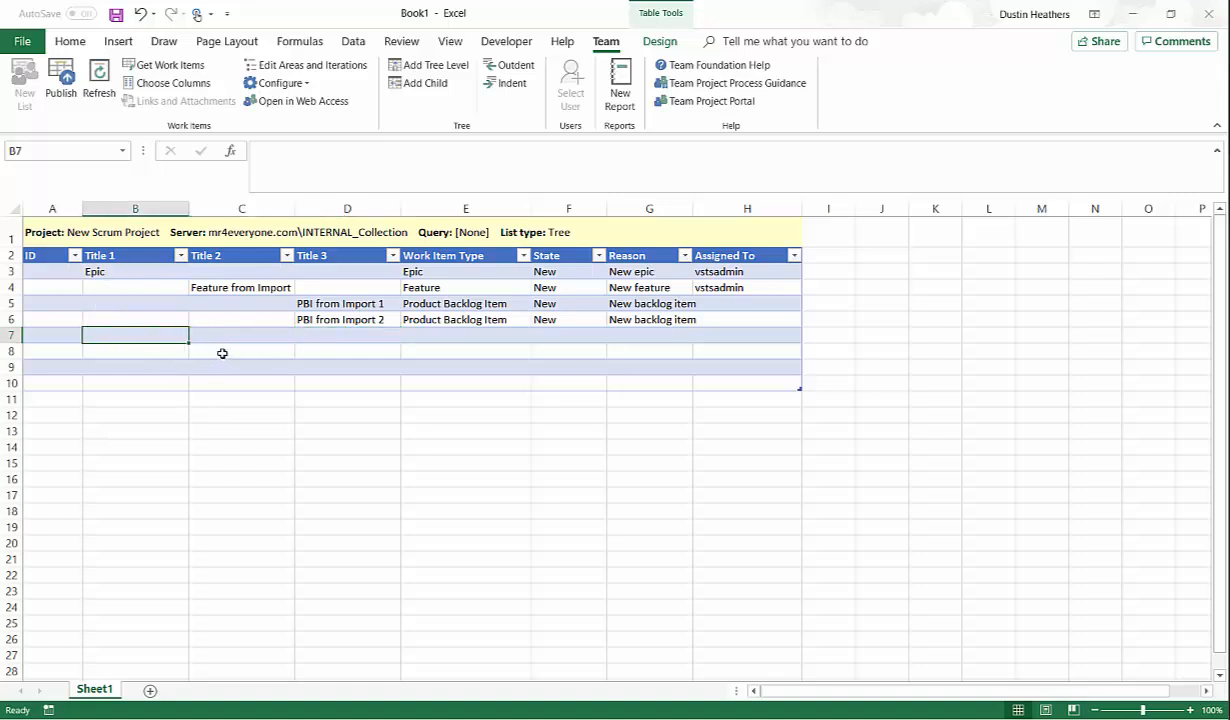
{"action": "left_click", "coordinate": [222, 353]}
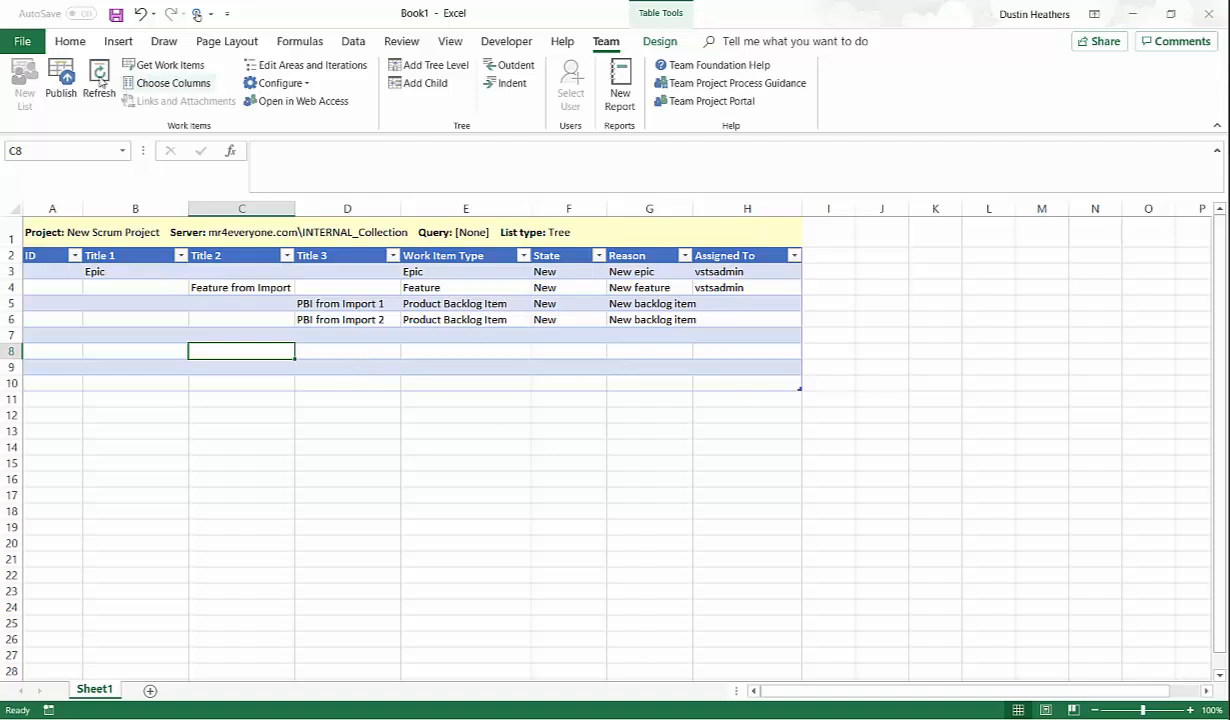
{"action": "left_click", "coordinate": [71, 68]}
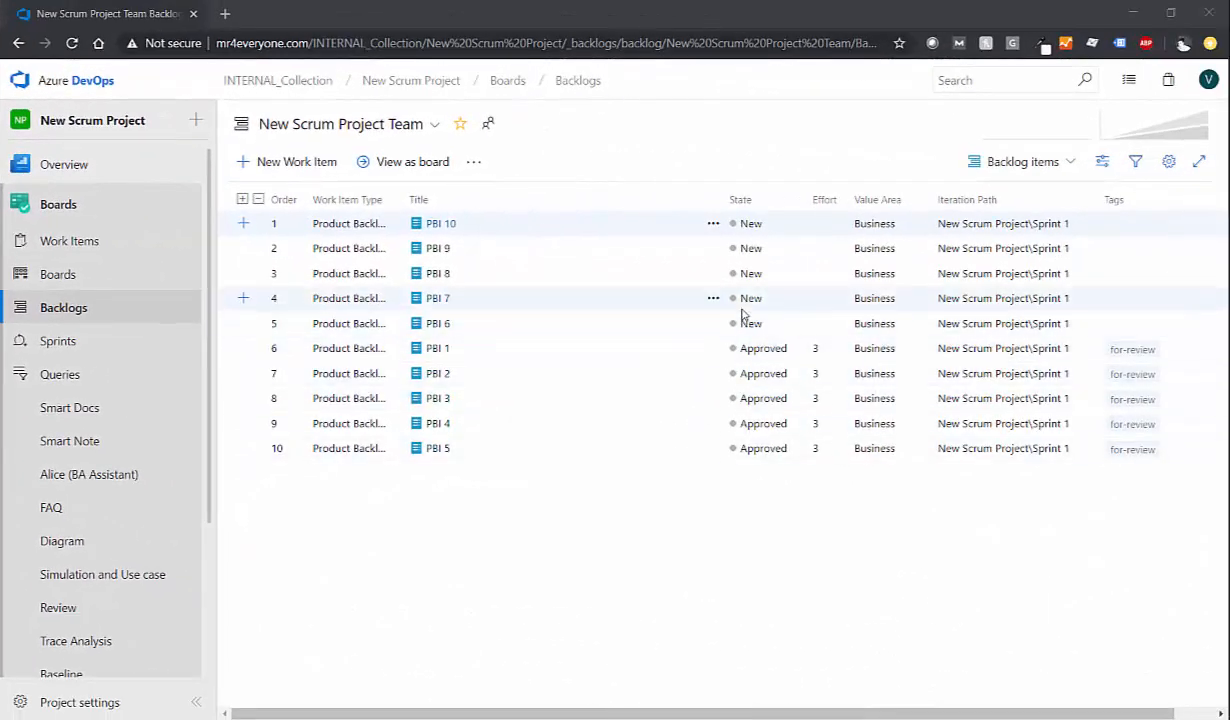
- In Azure DevOps, search for work item 1634 and open its child feature, Feature from Import, to examine the hierarchy links
{"action": "left_click", "coordinate": [948, 80]}
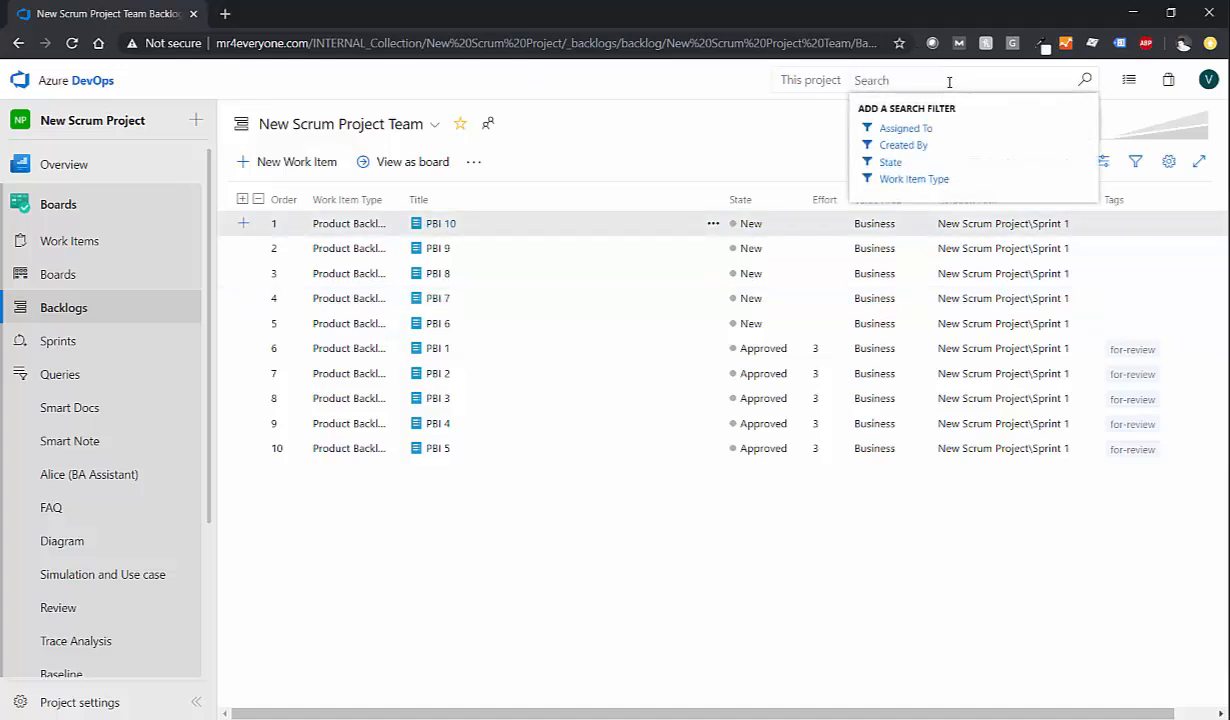
{"action": "type", "text": "1634"}
{"action": "key", "text": "Return"}
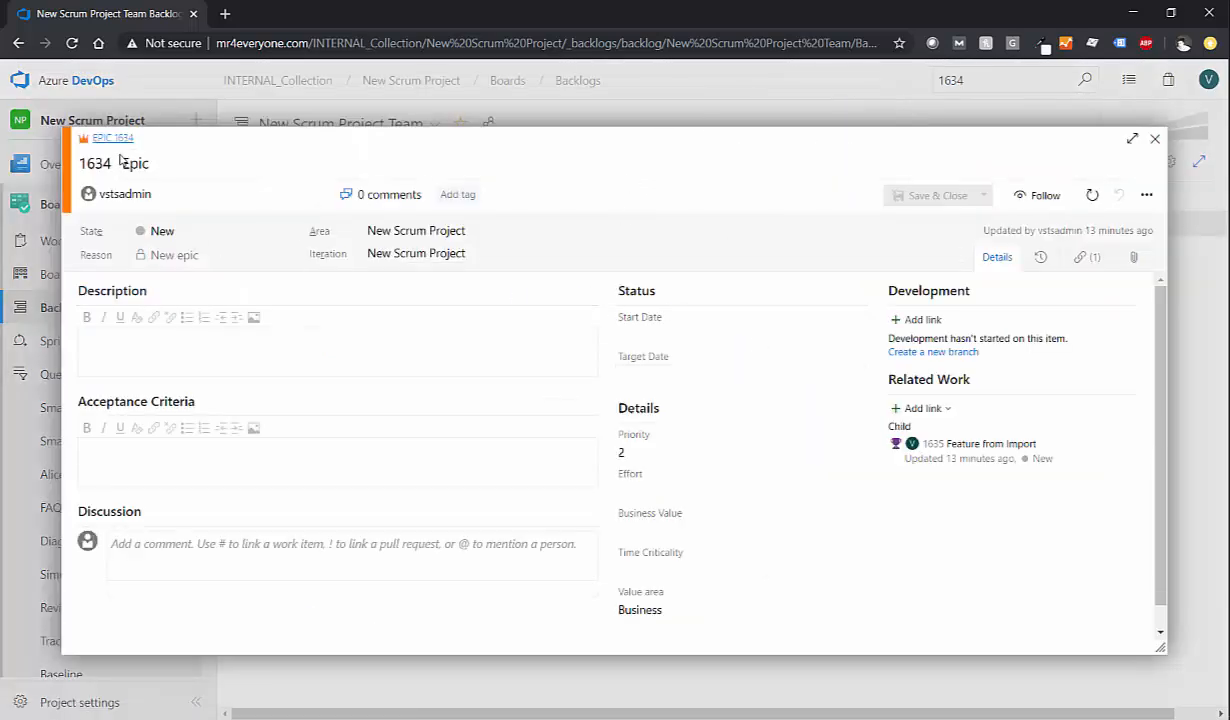
{"action": "left_click", "coordinate": [980, 446]}
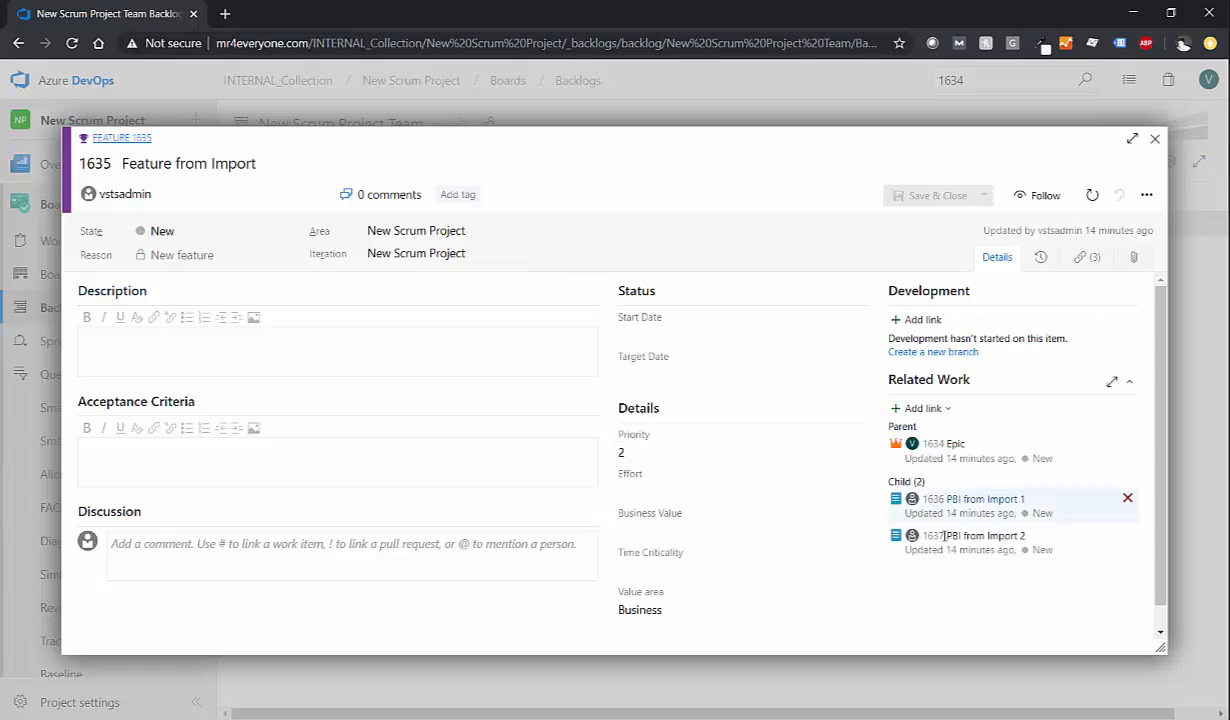